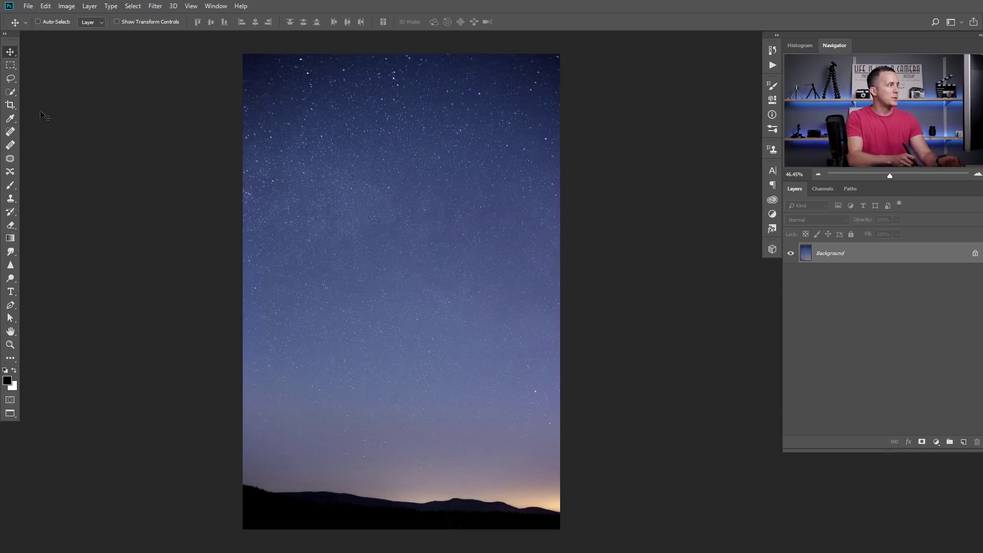
# Step: Select the dark mountains with Quick Selection and copy them onto a new layer
pyautogui.click(11, 92)
pyautogui.moveTo(254, 508); pyautogui.dragTo(346, 526)
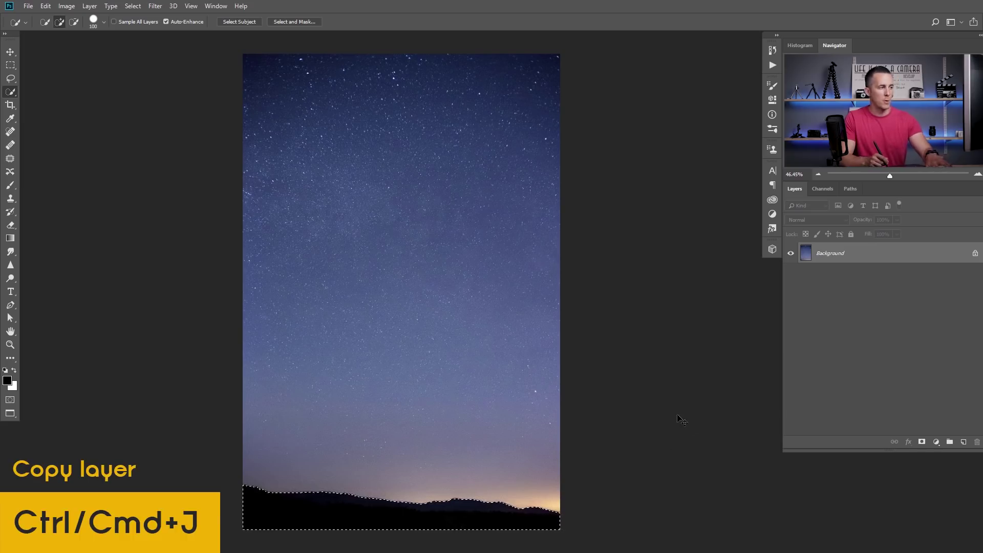
pyautogui.hotkey('ctrl', 'j')
# Step: Check the silhouette, rename the new layer Foreground, and make Background active
pyautogui.keyDown('alt'); pyautogui.click(791, 253); pyautogui.keyUp('alt')
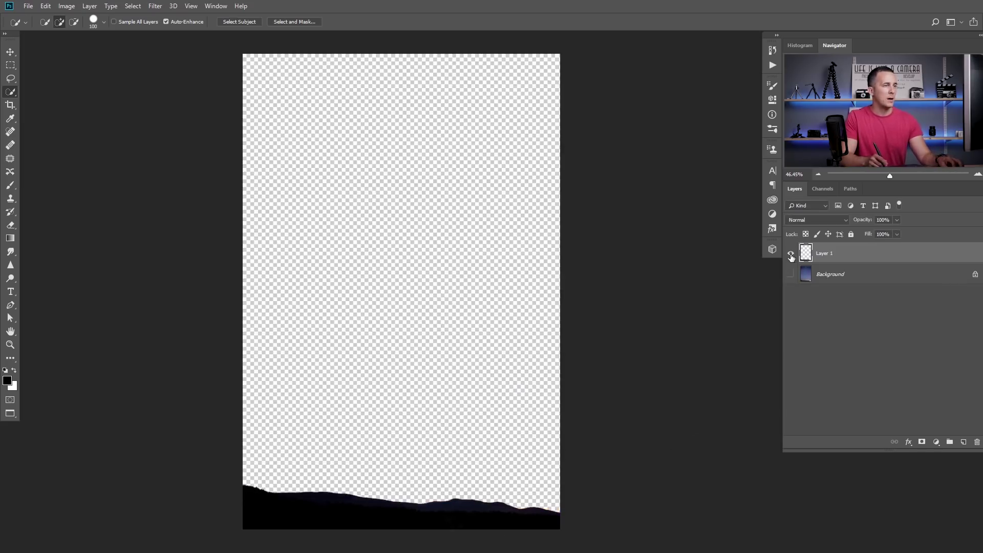
pyautogui.keyDown('alt'); pyautogui.click(791, 255); pyautogui.keyUp('alt')
pyautogui.doubleClick(823, 254)
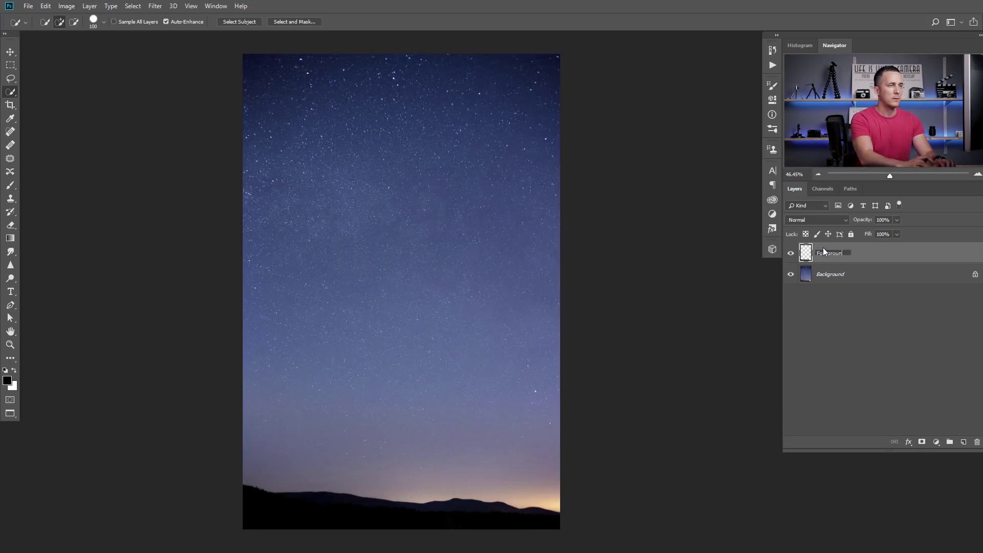
pyautogui.click(804, 280)
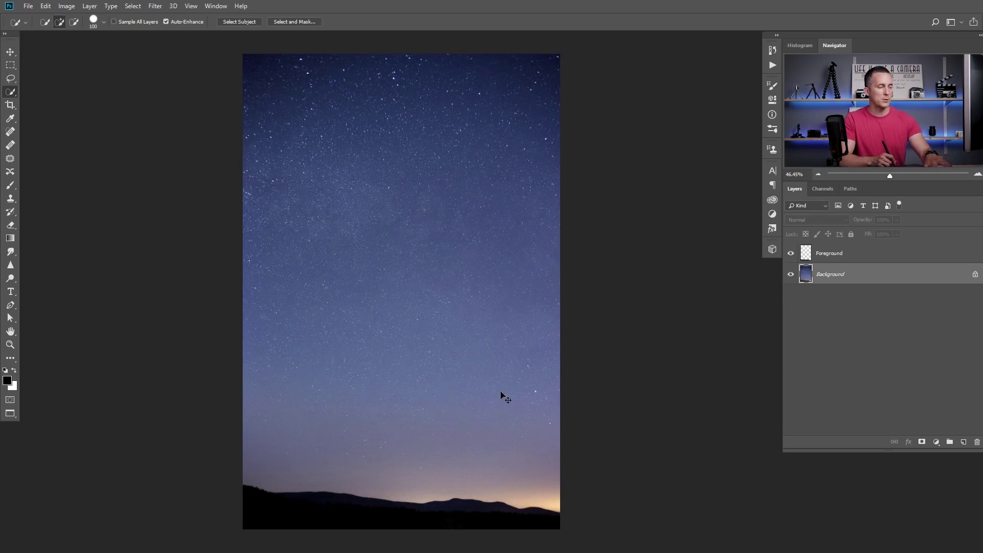
pyautogui.hotkey('ctrl', 'j')
pyautogui.click(823, 219)
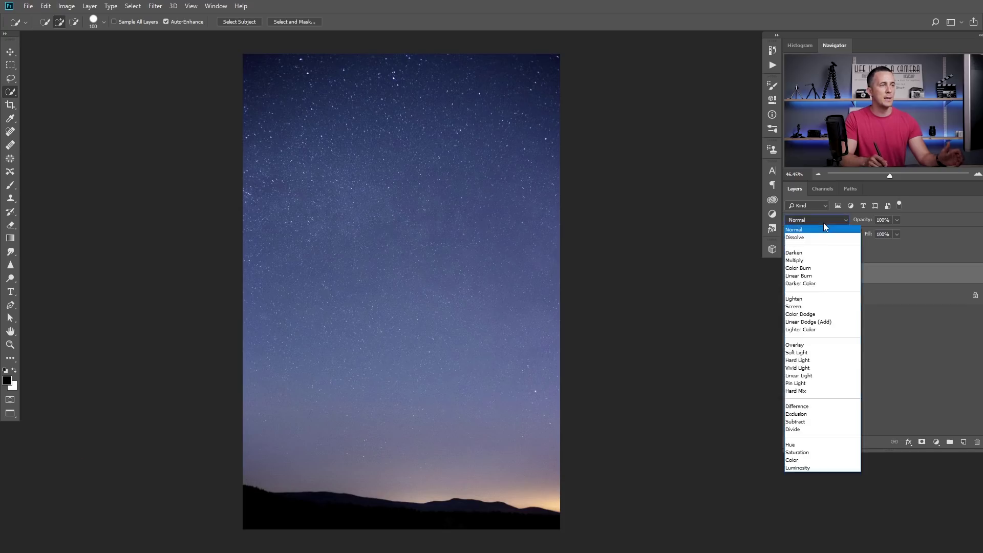
pyautogui.click(801, 301)
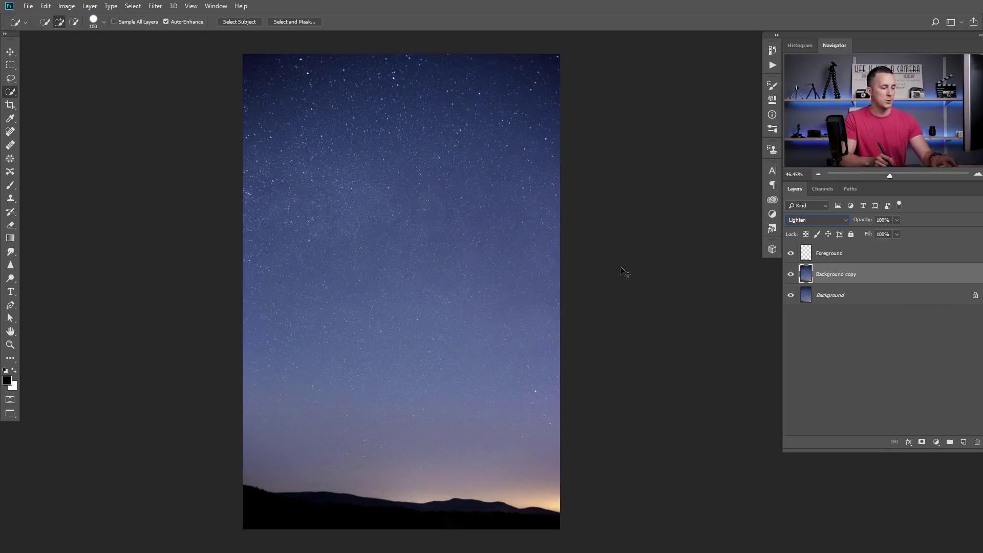
pyautogui.hotkey('ctrl', 't')
pyautogui.moveTo(576, 49)
pyautogui.mouseDown()
pyautogui.moveTo(588, 58)
pyautogui.moveTo(591, 43)
pyautogui.mouseUp()
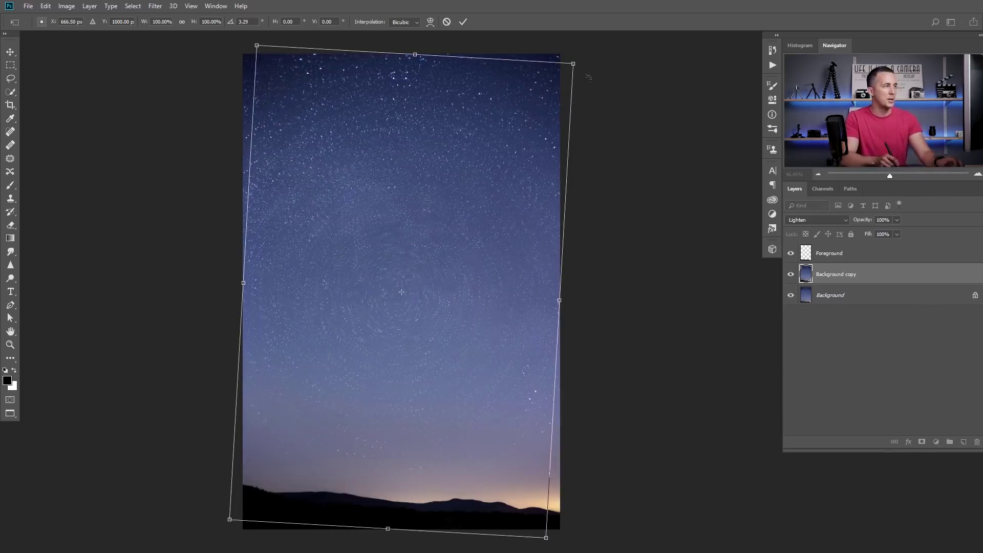
pyautogui.moveTo(590, 70); pyautogui.dragTo(582, 149)
pyautogui.moveTo(577, 56); pyautogui.dragTo(587, 176)
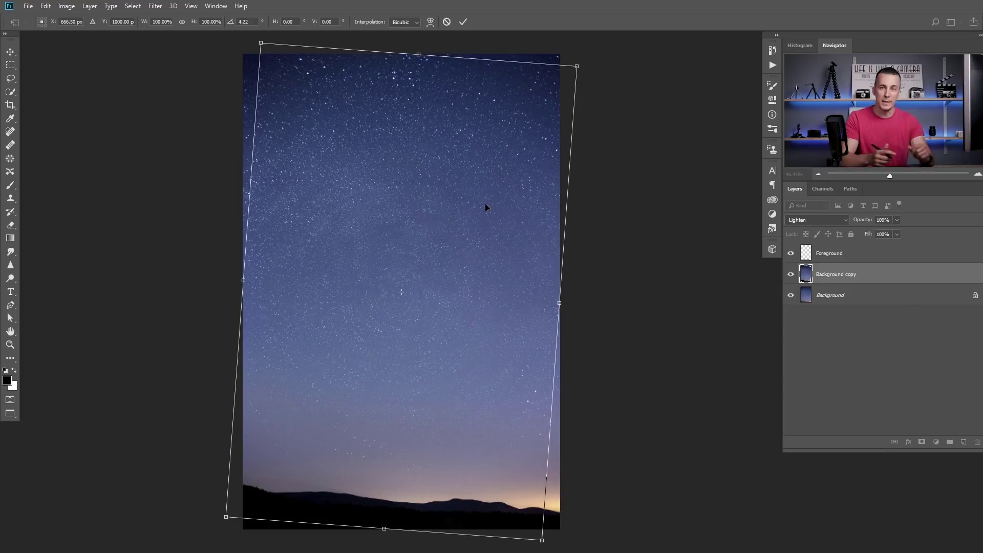
pyautogui.press('Escape')
pyautogui.press('w')
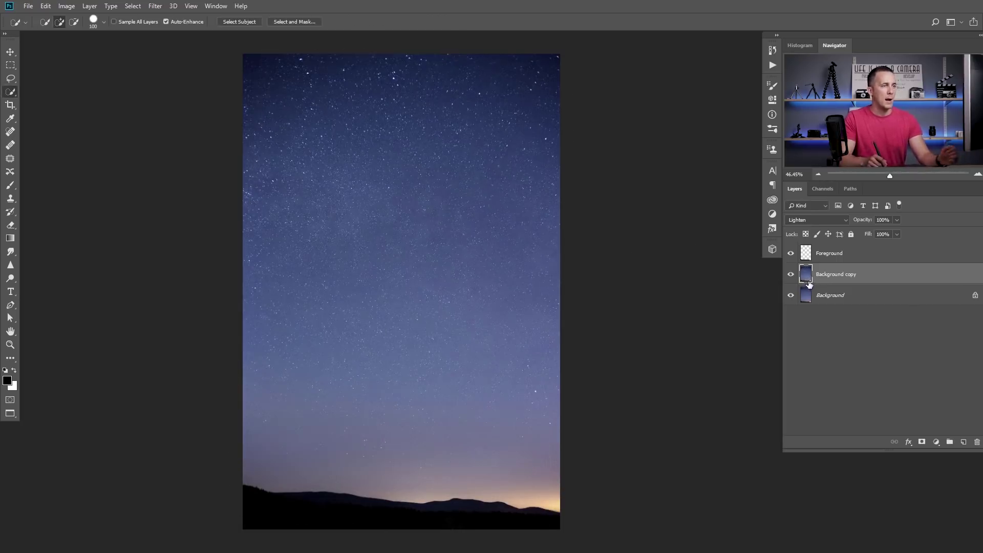
# Step: Delete the Background copy layer and create an action set named Stars
pyautogui.press('Delete')
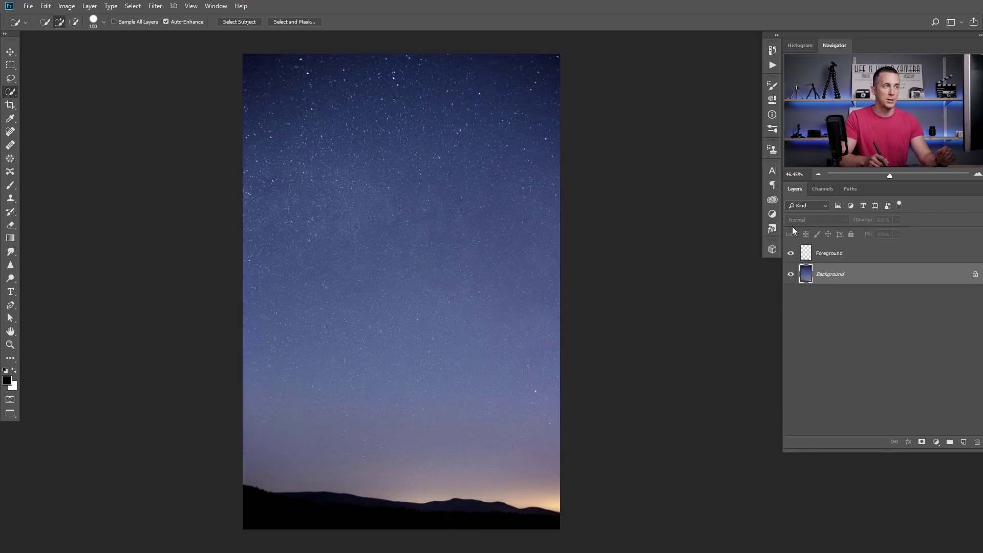
pyautogui.click(772, 65)
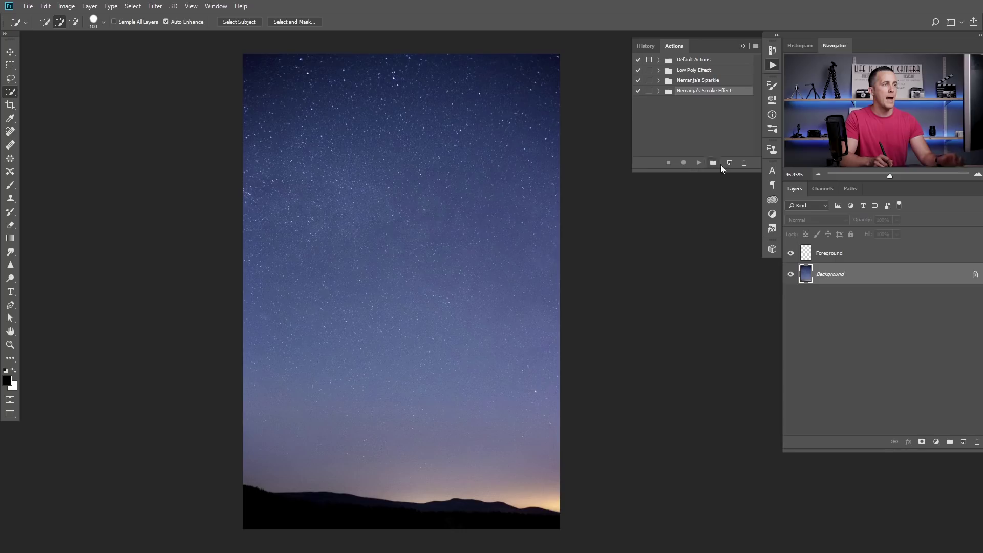
pyautogui.click(713, 162)
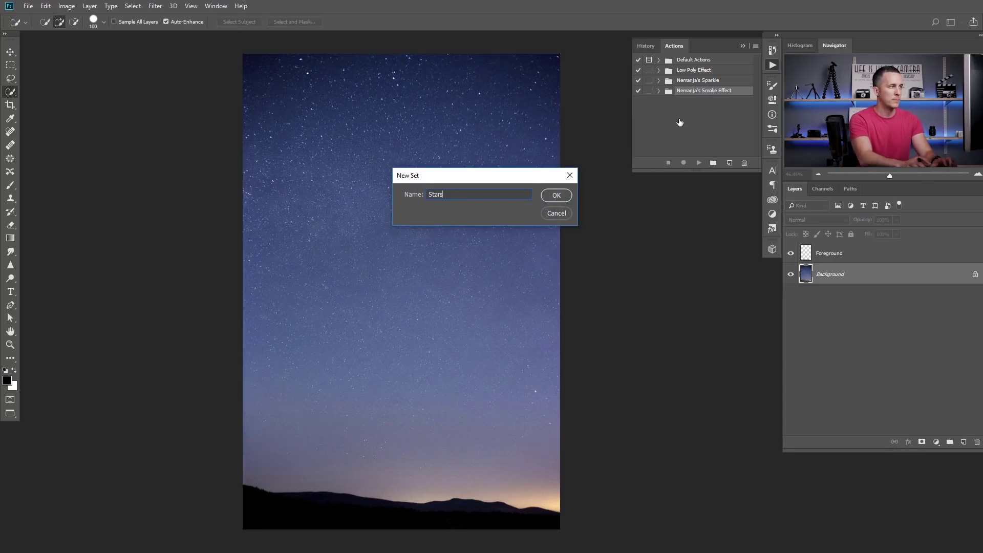
pyautogui.press('Return')
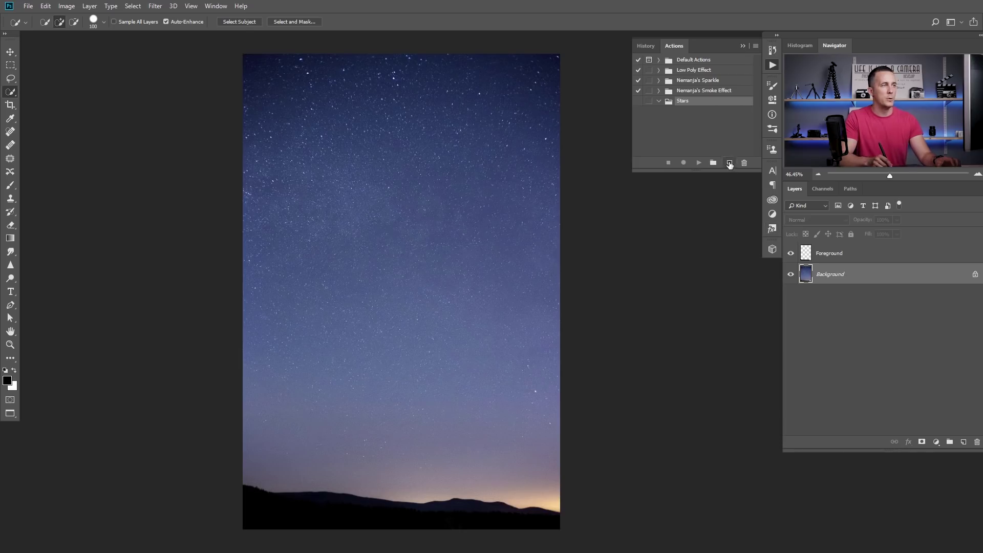
# Step: Create the action 'Star trails 01' in the Stars set and start recording
pyautogui.click(729, 163)
pyautogui.write('Star')
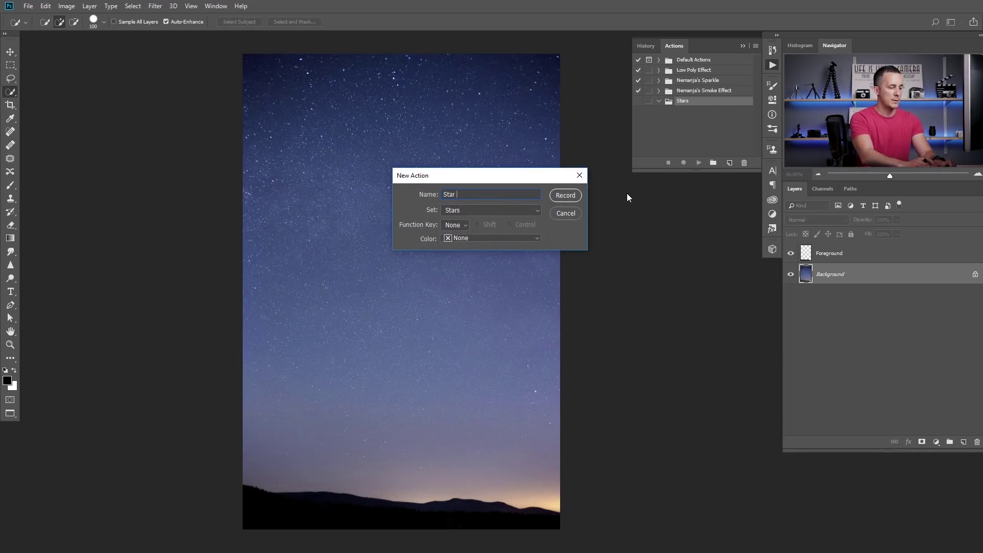
pyautogui.write(' trails 01')
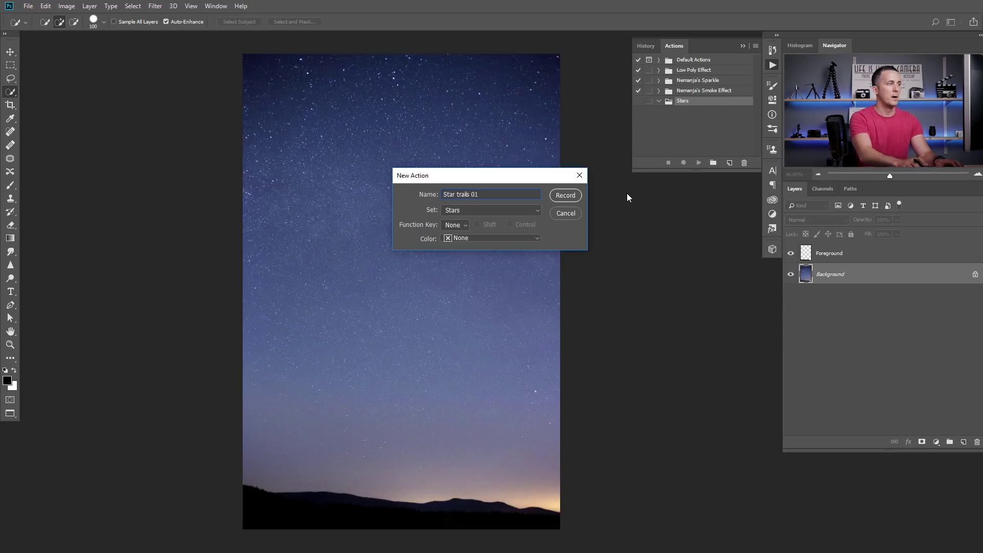
pyautogui.press('Return')
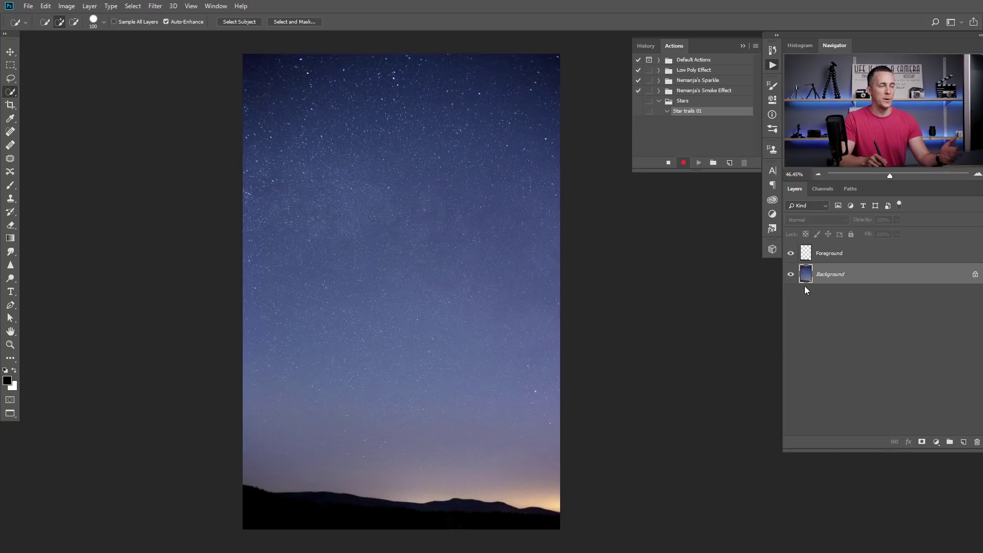
# Step: Duplicate the Background layer and set the copy's blend mode to Lighten
pyautogui.hotkey('ctrl', 'j')
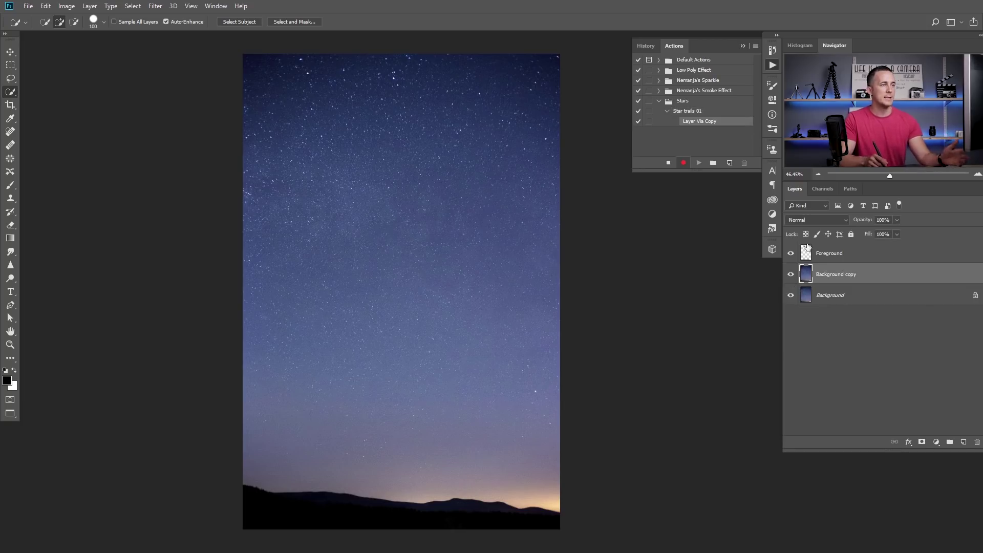
pyautogui.click(815, 219)
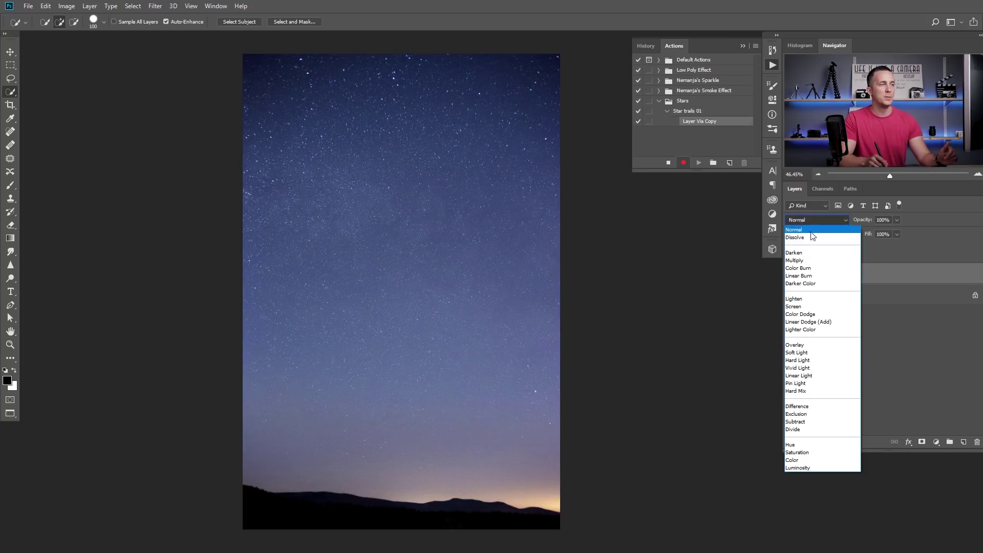
pyautogui.click(801, 299)
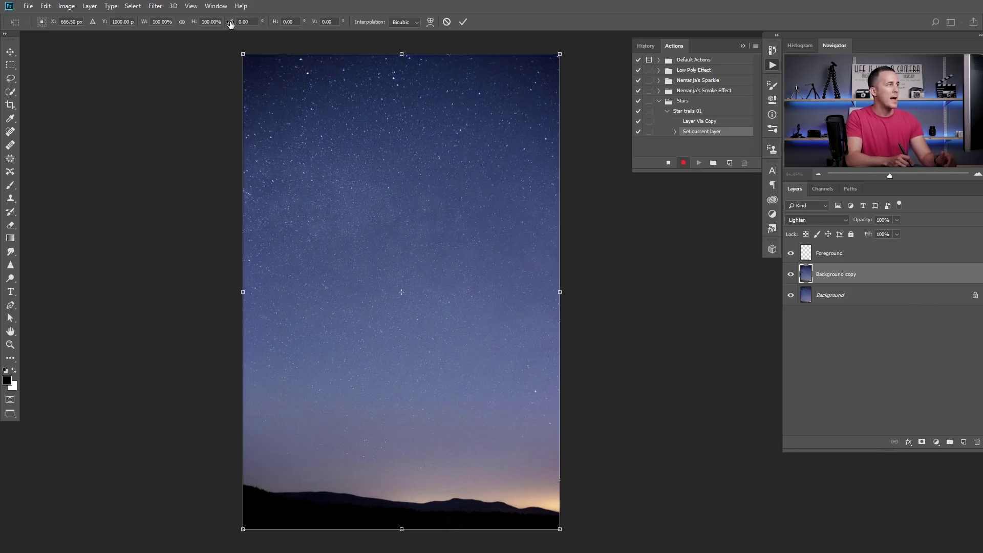
# Step: Rotate the copy by 0.05° and commit the transform
pyautogui.moveTo(230, 24)
pyautogui.mouseDown()
pyautogui.moveTo(238, 31)
pyautogui.moveTo(231, 22)
pyautogui.mouseUp()
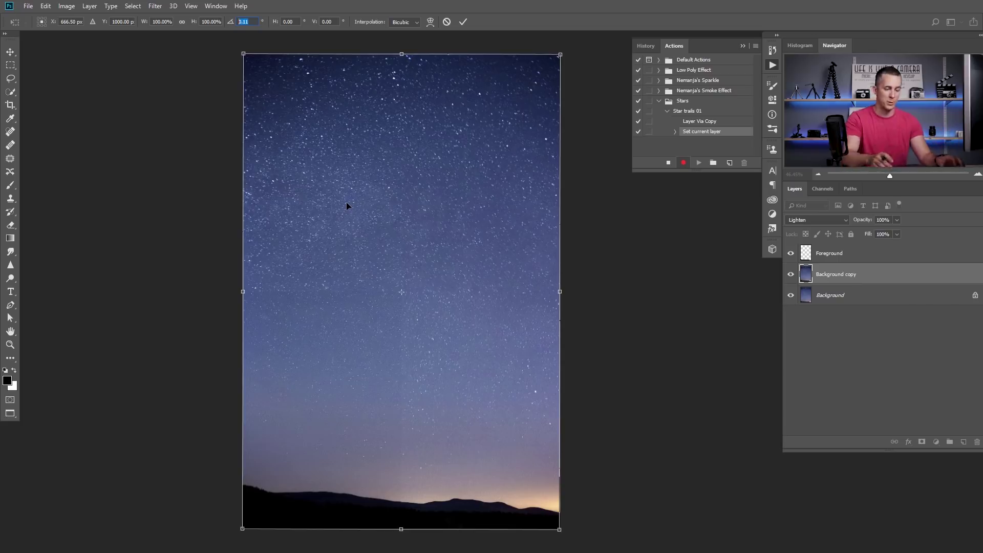
pyautogui.write('0.05')
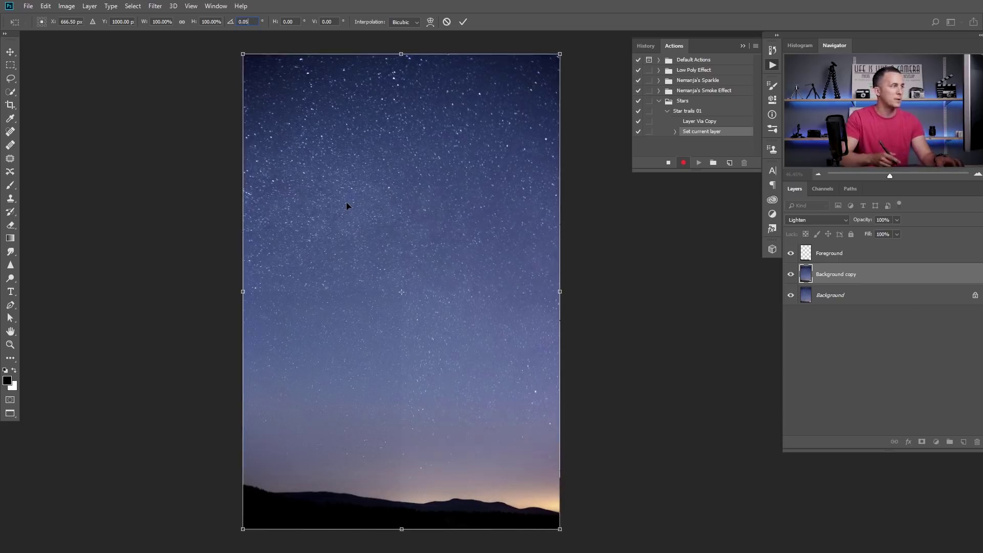
pyautogui.click(463, 23)
pyautogui.press('w')
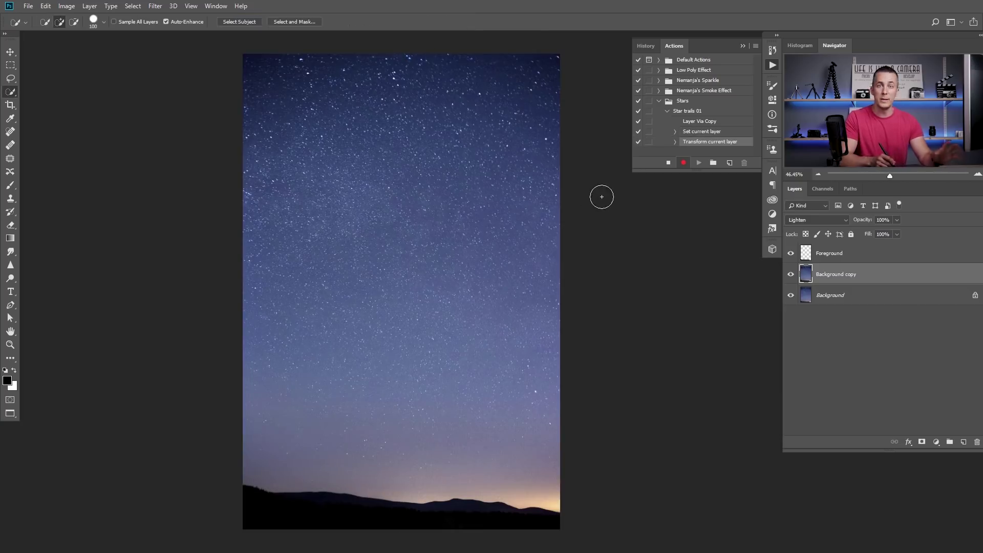
# Step: Stop recording Star trails 01, then replay it to stack about 60 rotated copies
pyautogui.click(668, 163)
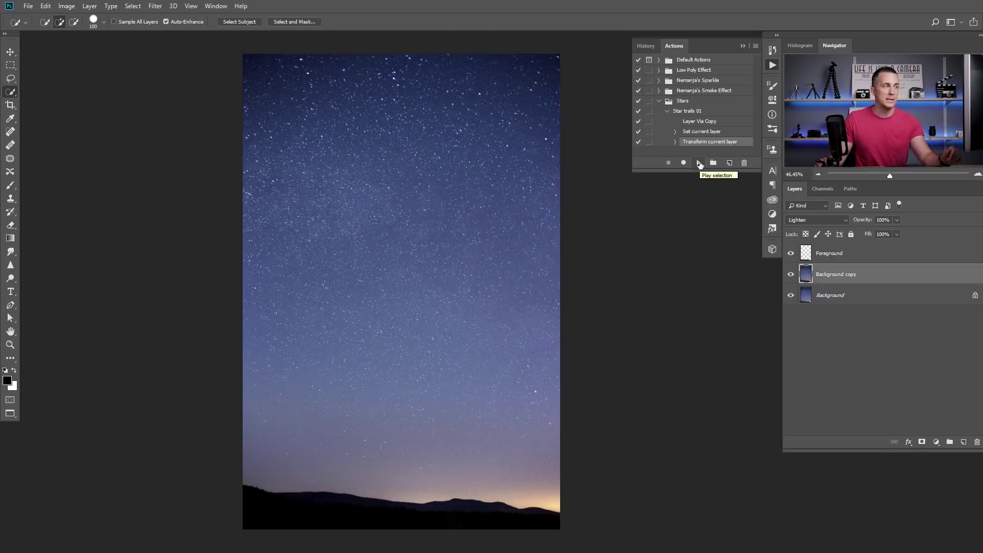
pyautogui.click(699, 162)
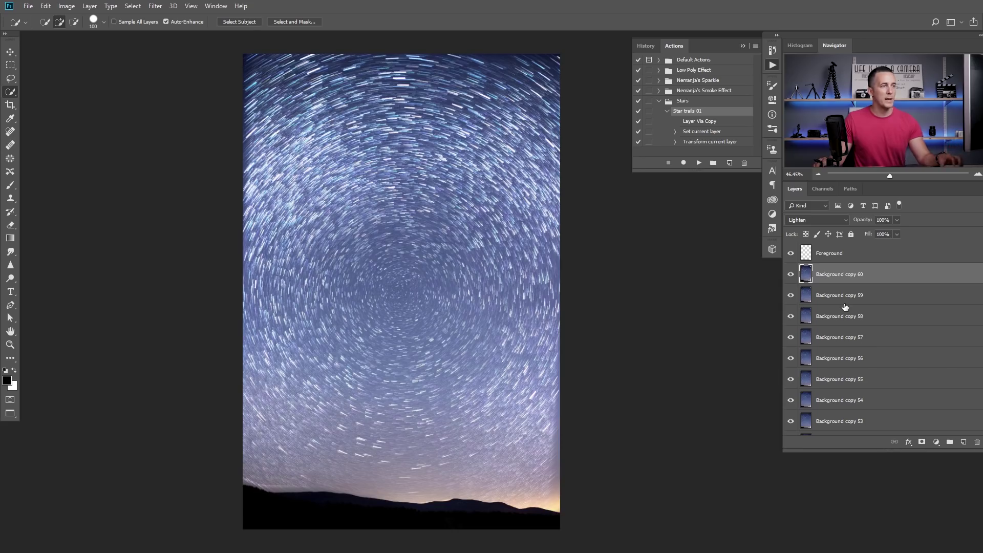
# Step: Select every Background copy layer and merge them into a single Background copy 60 layer
pyautogui.scroll(-5, 847, 309)
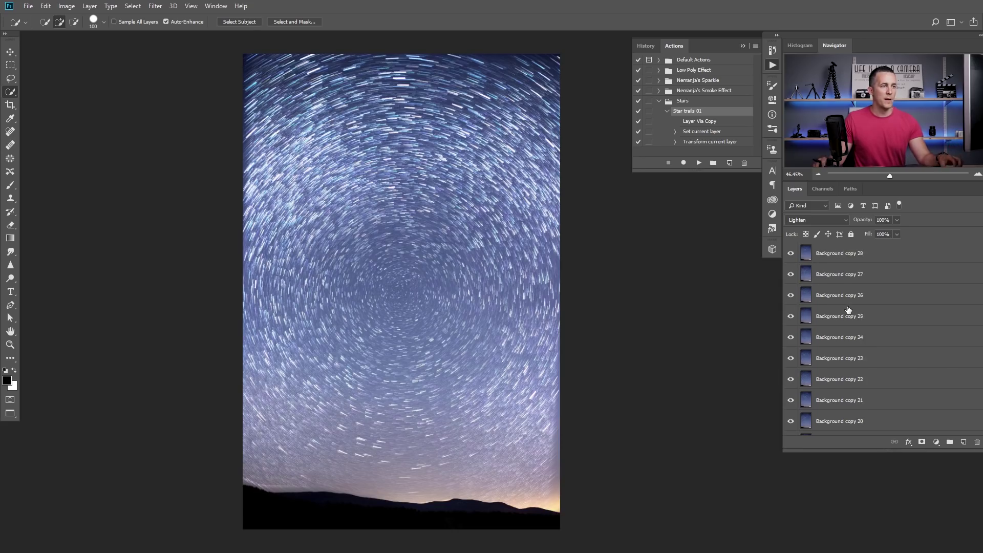
pyautogui.scroll(-4, 848, 309)
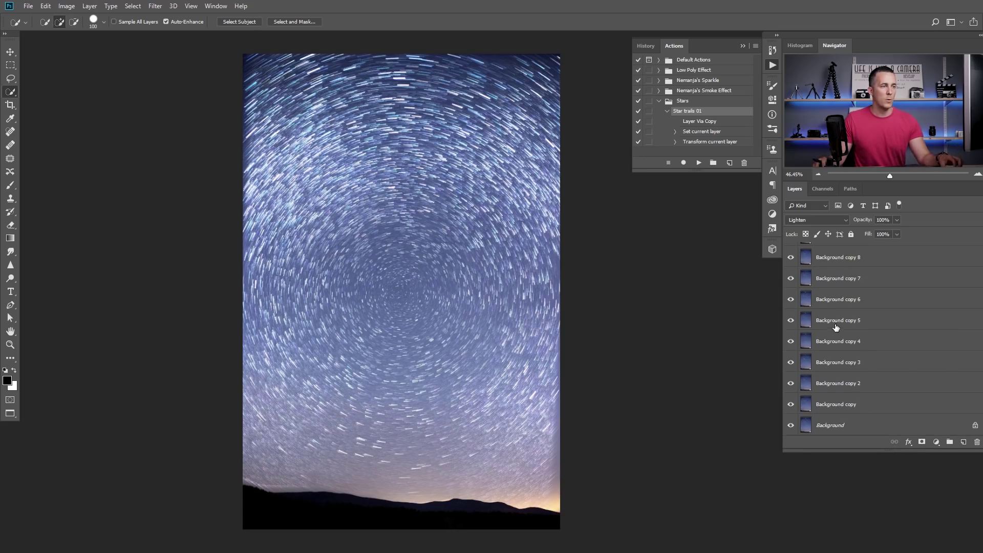
pyautogui.keyDown('shift'); pyautogui.click(839, 404); pyautogui.keyUp('shift')
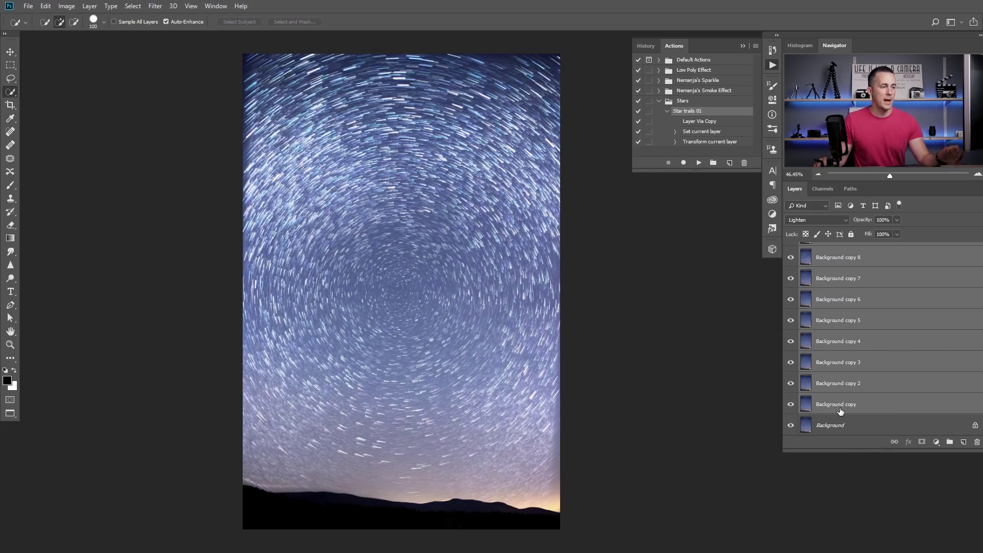
pyautogui.hotkey('ctrl', 'e')
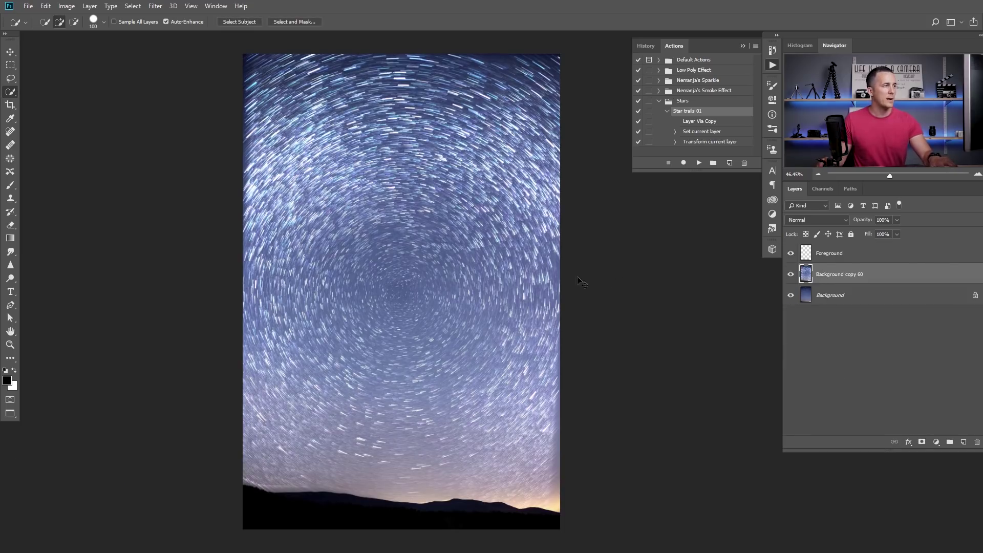
# Step: Scale the merged Background copy 60 layer to about 115% so trails overfill the canvas
pyautogui.hotkey('ctrl', 't')
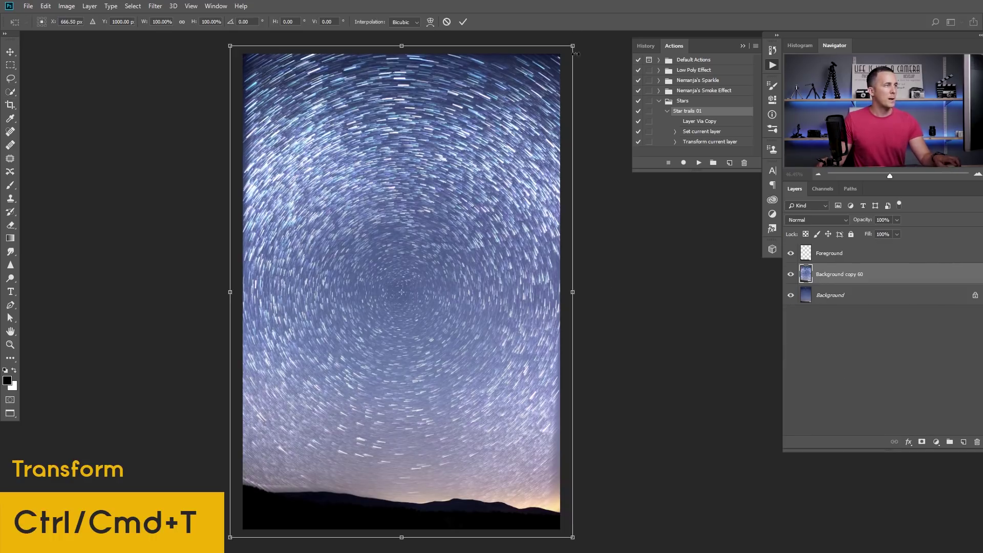
pyautogui.moveTo(574, 45); pyautogui.dragTo(563, 106)
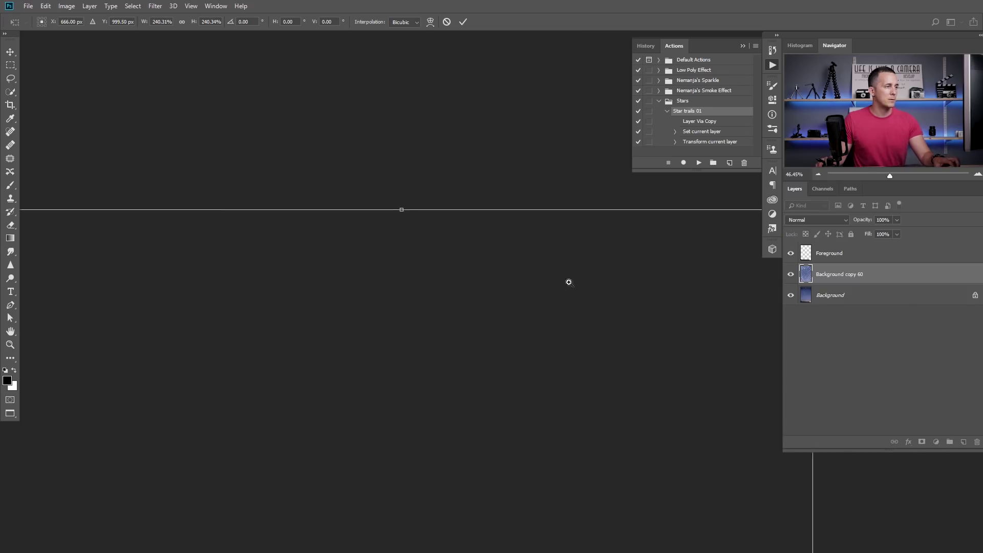
pyautogui.scroll(-5, 563, 281)
pyautogui.moveTo(525, 148); pyautogui.dragTo(483, 224)
pyautogui.scroll(3, 425, 288)
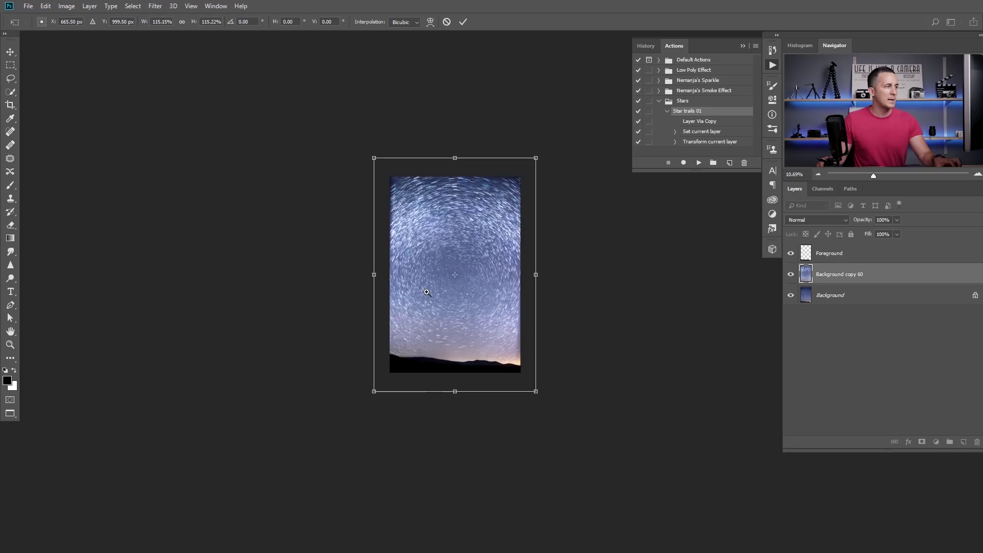
pyautogui.press('Return')
pyautogui.press('w')
pyautogui.scroll(4, 479, 286)
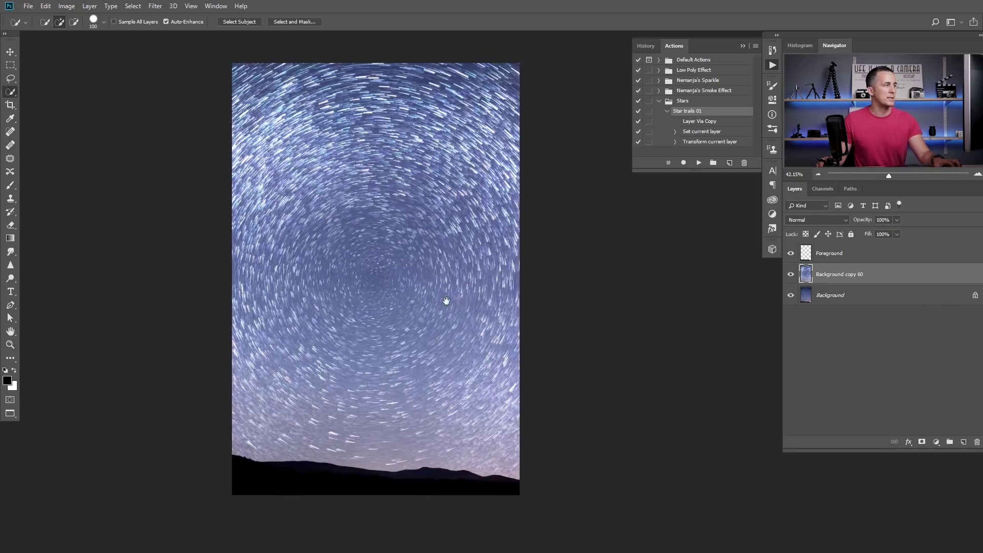
pyautogui.scroll(-1, 450, 353)
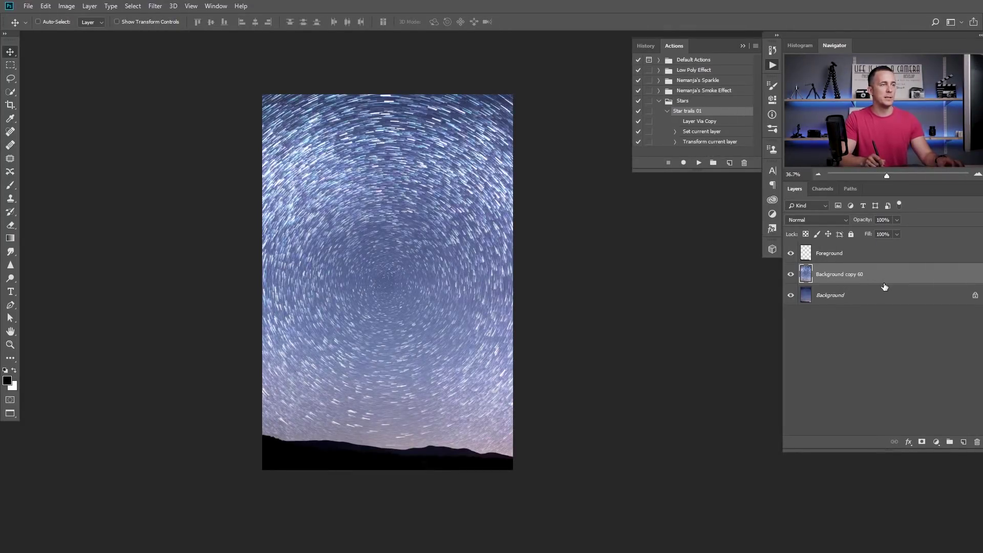
# Step: Replace the merged trails with a fresh Background copy, delete Star trails 01's Transform step, resume recording
pyautogui.press('Delete')
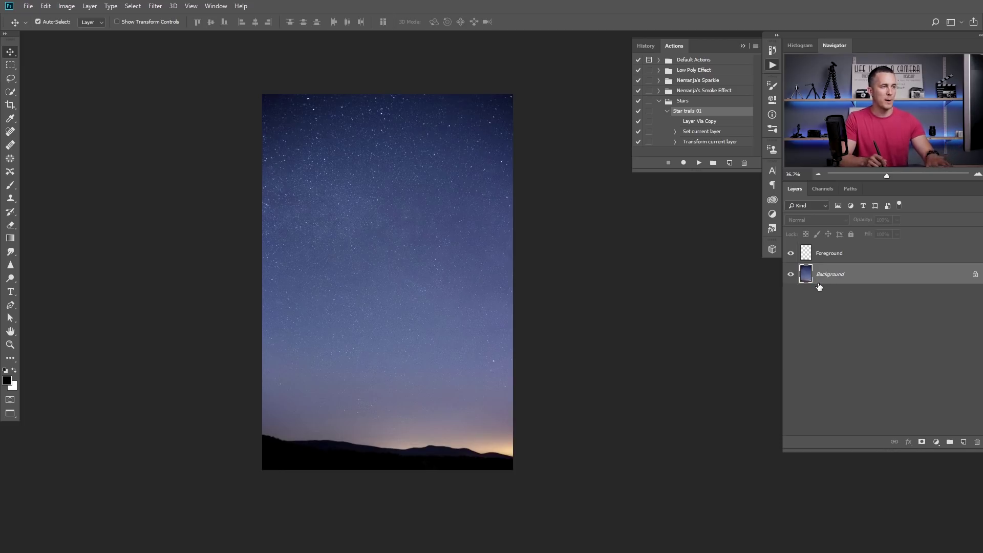
pyautogui.hotkey('ctrl', 'j')
pyautogui.click(710, 143)
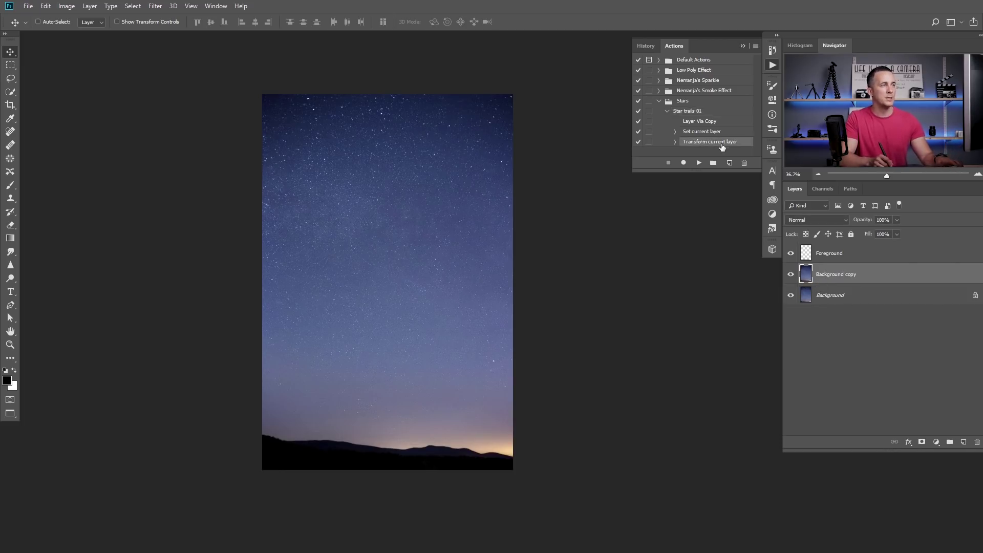
pyautogui.click(745, 162)
pyautogui.click(441, 223)
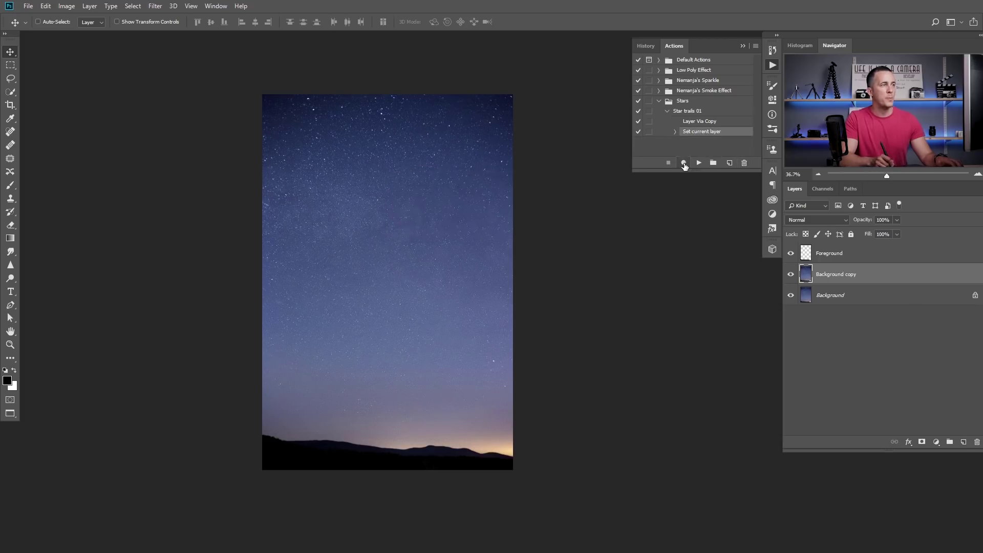
pyautogui.click(684, 164)
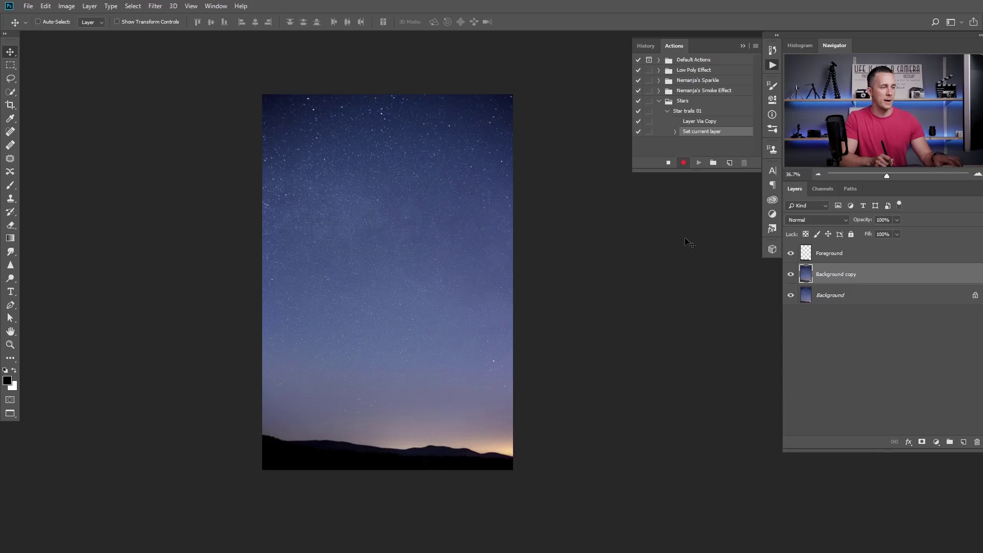
# Step: Record a 0.05° rotation pivoting high in the sky, stop recording, and delete the Background copy
pyautogui.hotkey('ctrl', 't')
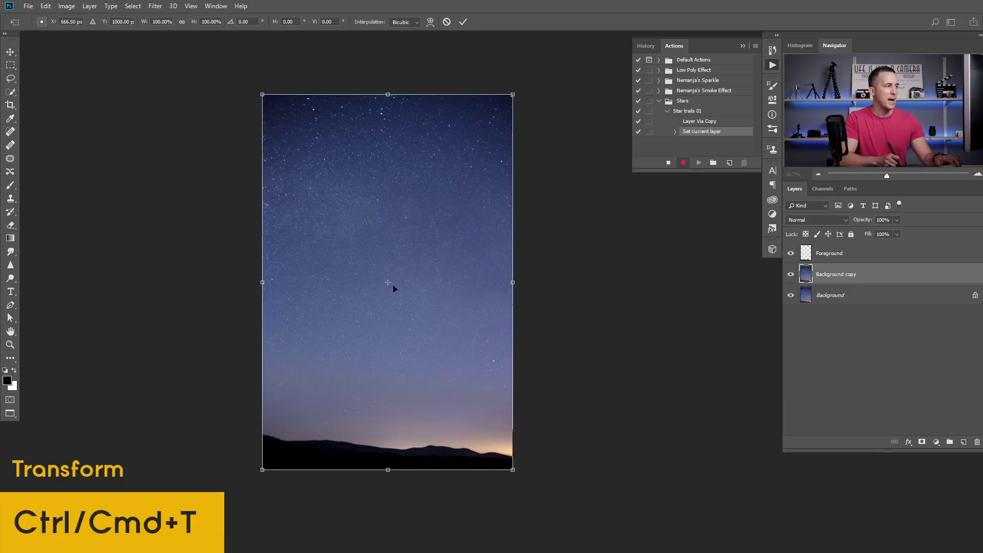
pyautogui.moveTo(392, 283); pyautogui.dragTo(371, 200)
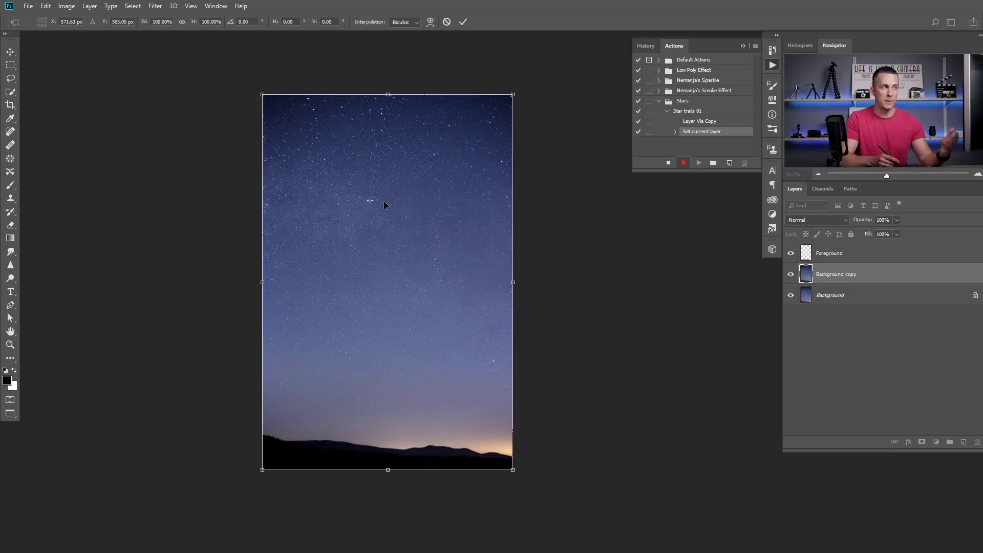
pyautogui.moveTo(371, 200); pyautogui.dragTo(388, 185)
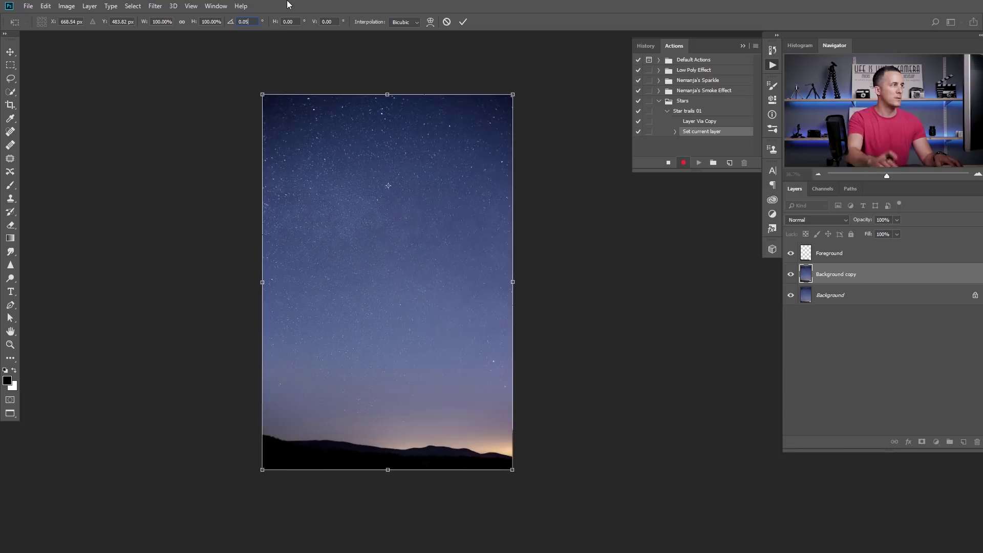
pyautogui.write('5')
pyautogui.press('Tab')
pyautogui.press('Tab')
pyautogui.press('Tab')
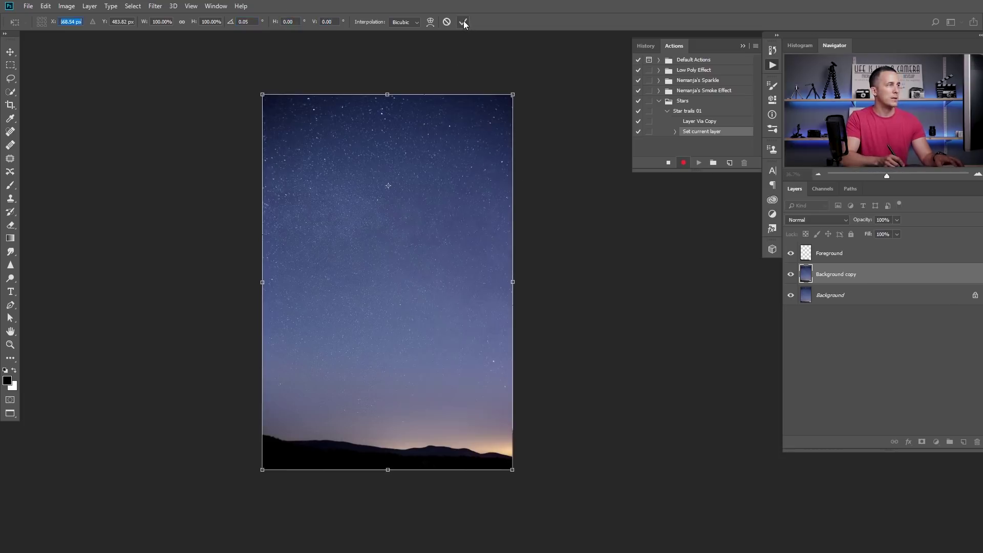
pyautogui.click(463, 21)
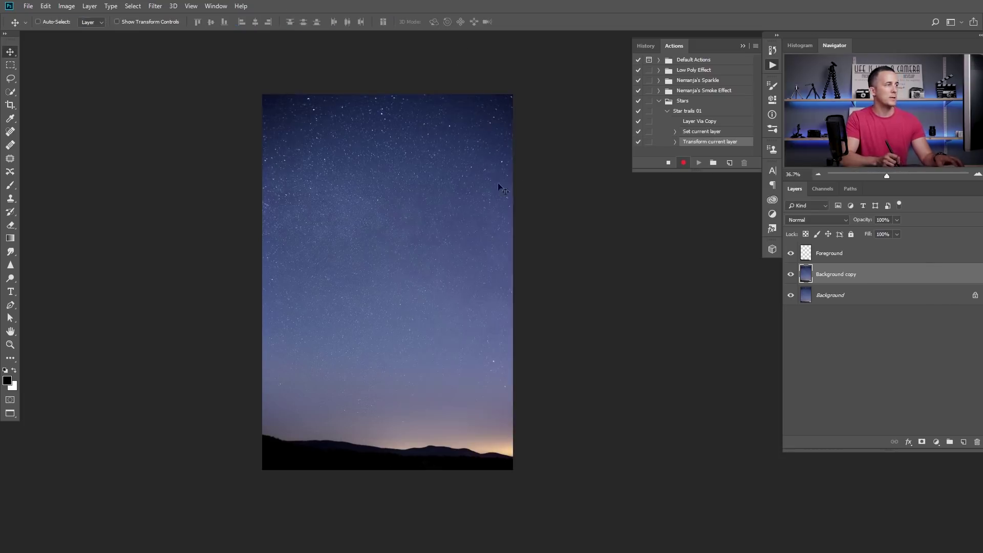
pyautogui.click(668, 163)
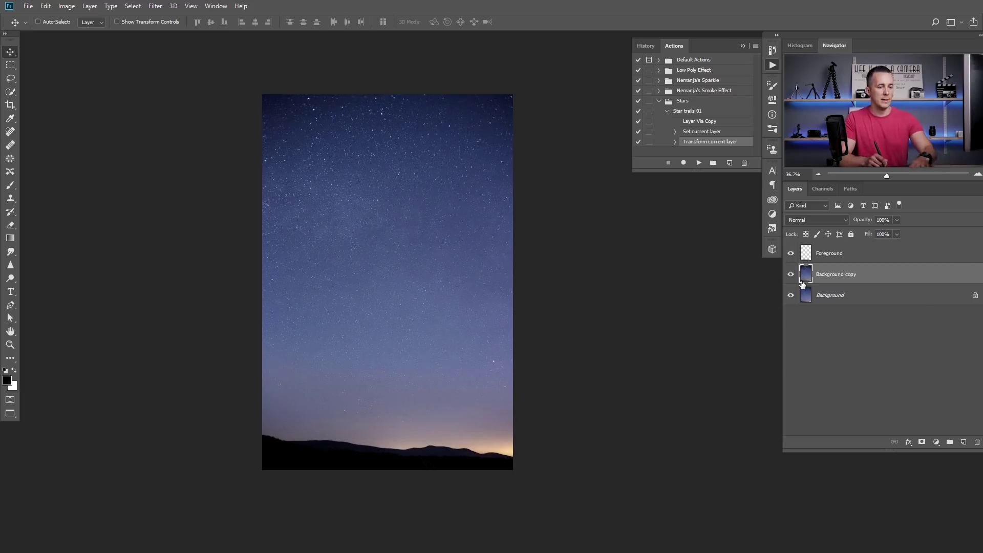
pyautogui.press('Delete')
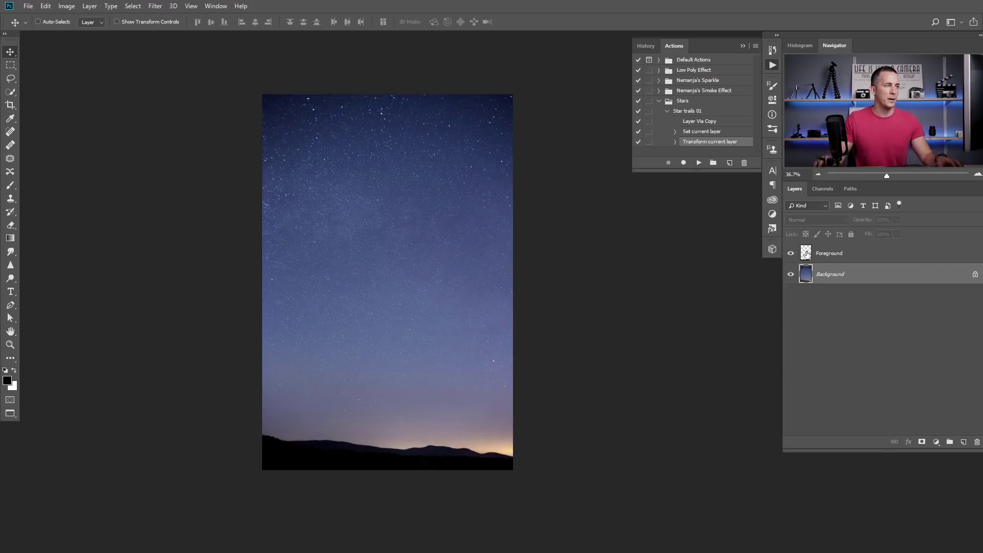
# Step: Select the revised Star trails 01 action and play it on the star photo
pyautogui.click(697, 110)
pyautogui.click(699, 163)
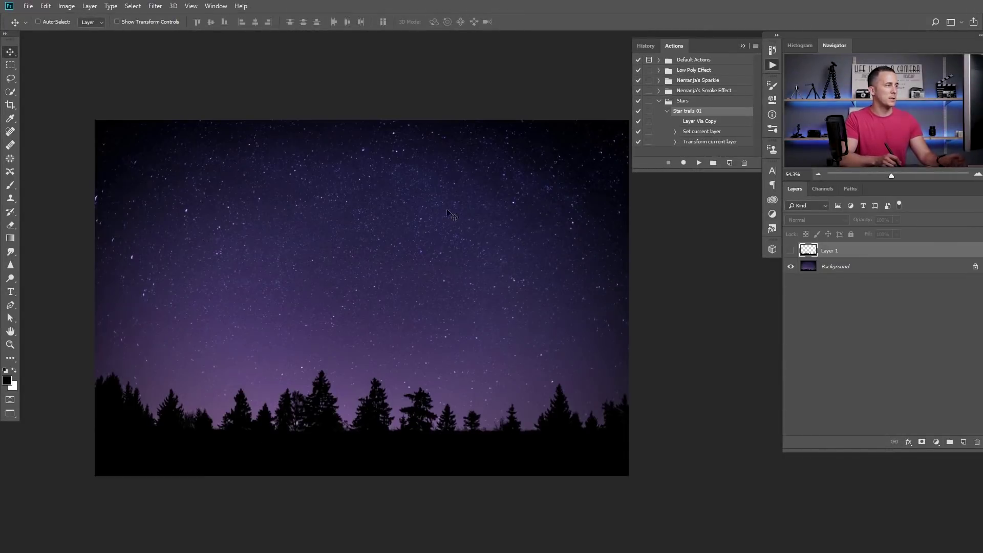
# Step: Inspect Layer 1 on the treeline photo and make the Background layer active
pyautogui.click(741, 46)
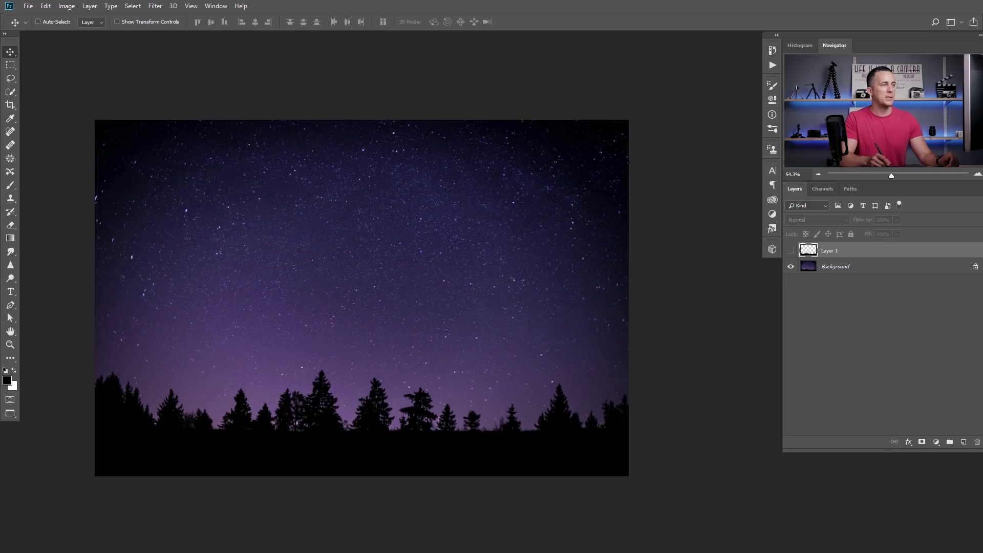
pyautogui.keyDown('alt'); pyautogui.click(791, 251); pyautogui.keyUp('alt')
pyautogui.keyDown('alt'); pyautogui.click(789, 251); pyautogui.keyUp('alt')
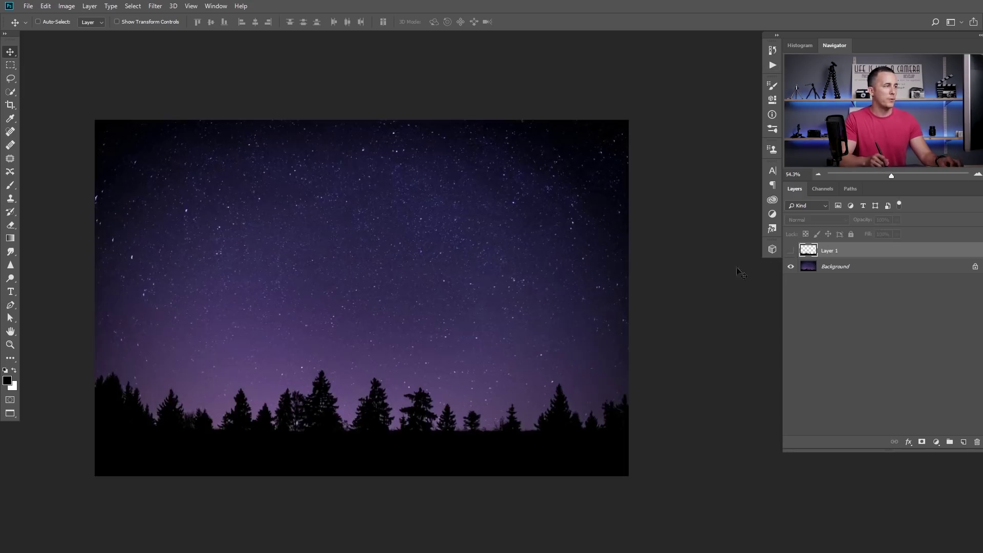
pyautogui.moveTo(479, 290); pyautogui.dragTo(515, 283)
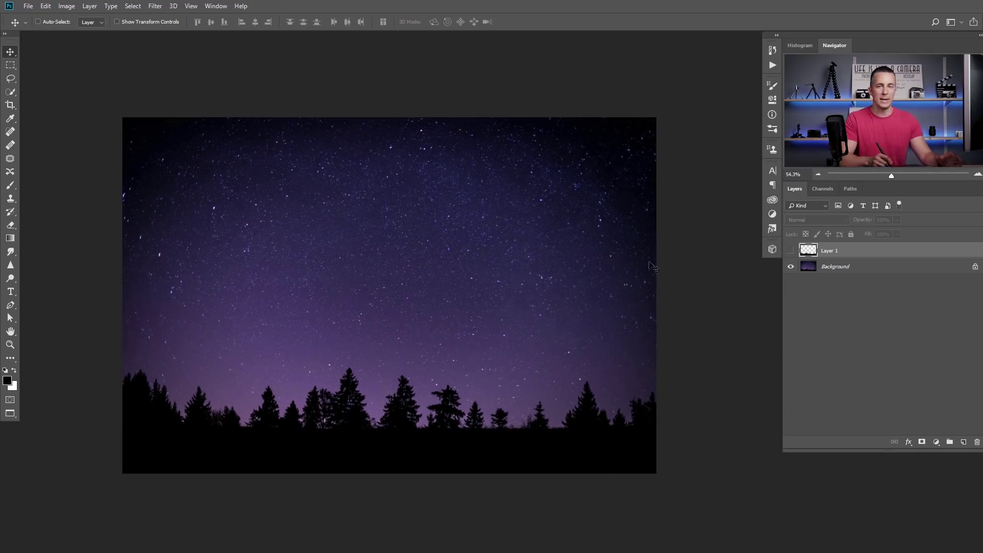
pyautogui.click(815, 269)
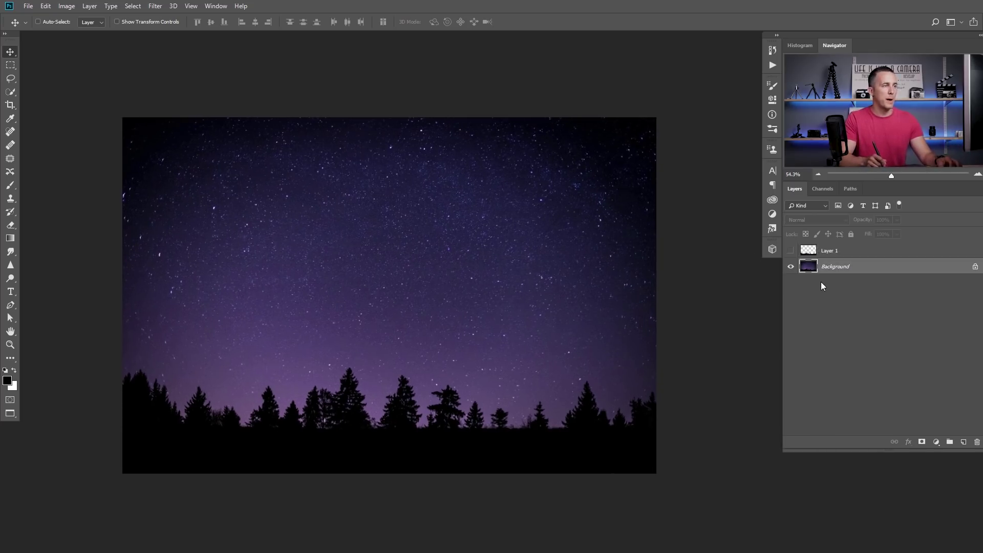
# Step: Create the action 'Star trails 02' in the Stars set and begin recording
pyautogui.click(771, 65)
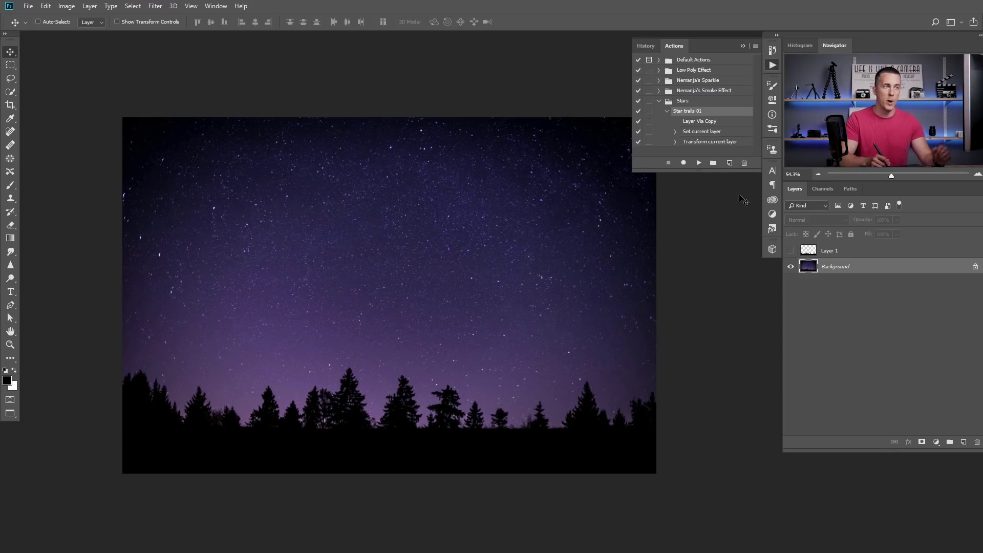
pyautogui.click(731, 164)
pyautogui.write('Star trails 02')
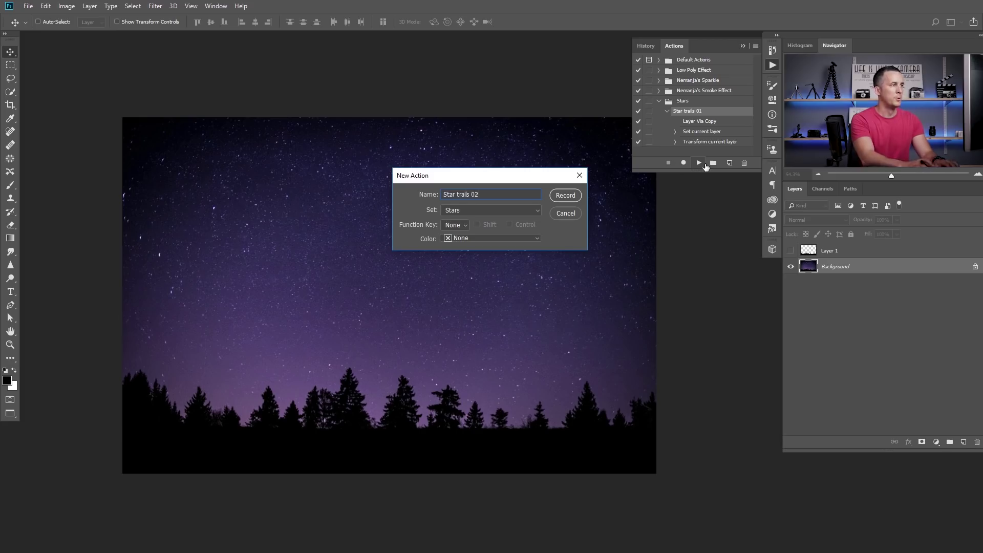
pyautogui.press('Return')
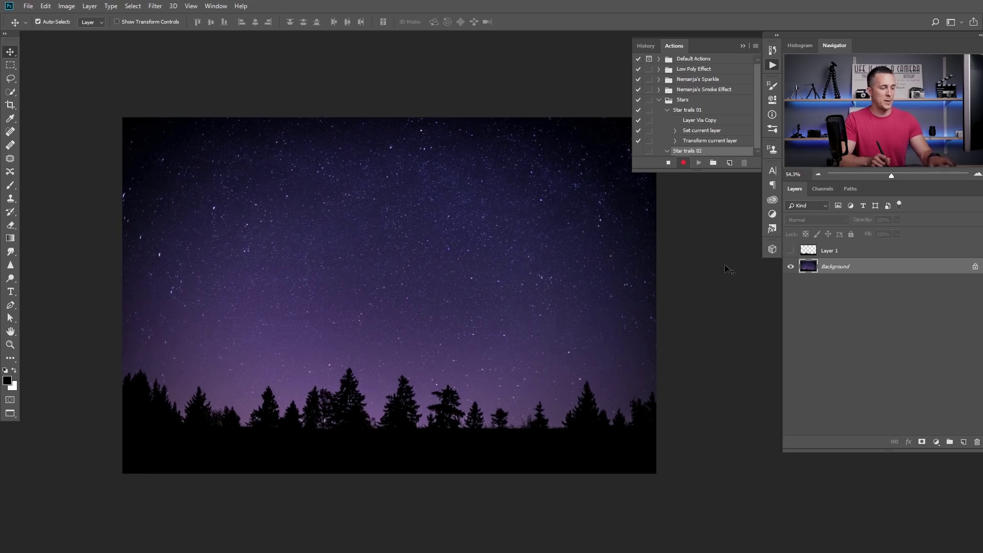
# Step: Duplicate the background layer and set the copy's blend mode to Lighten
pyautogui.hotkey('ctrl', 'j')
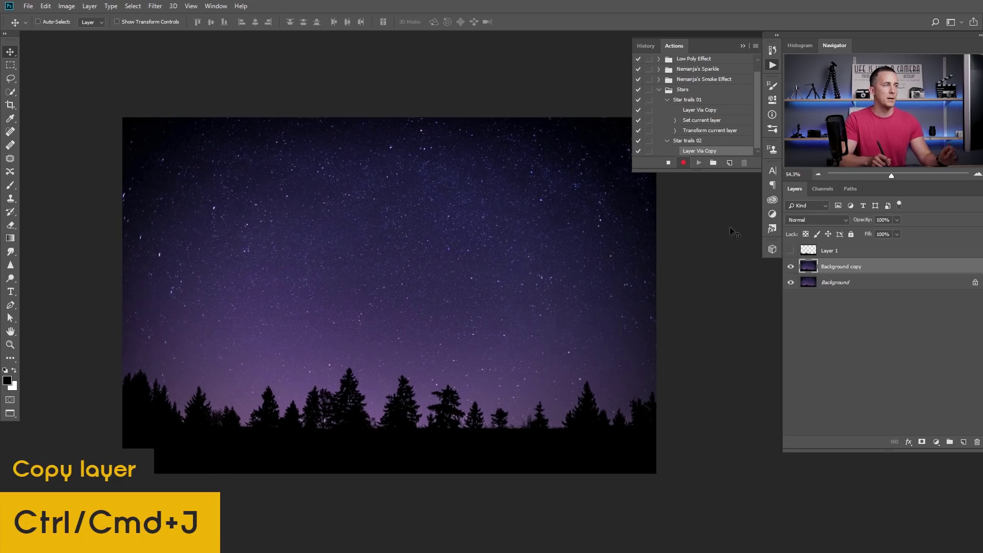
pyautogui.click(816, 221)
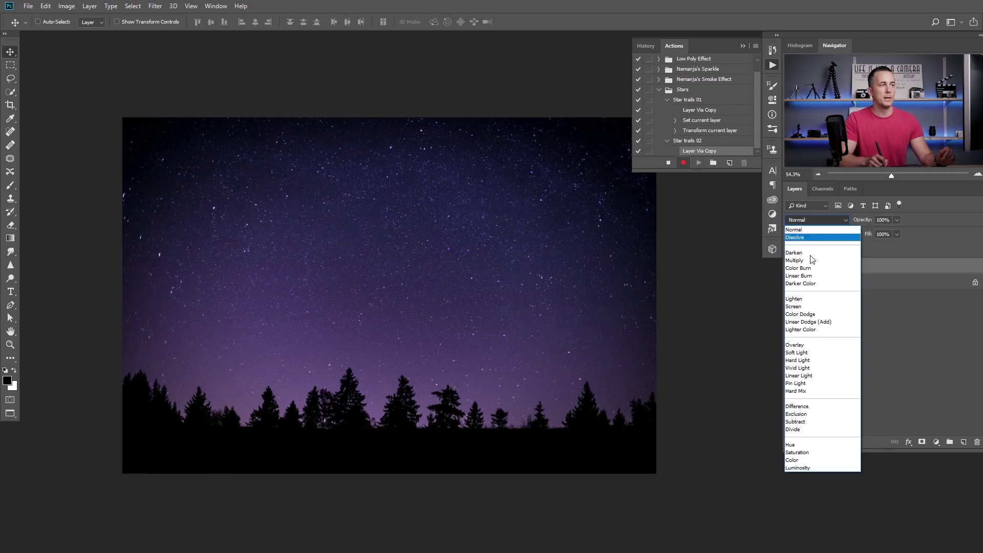
pyautogui.click(804, 300)
# Step: Rotate the copy 0.05° and scale it to 99.8% around an upper-right pivot, then stop recording
pyautogui.hotkey('ctrl', 't')
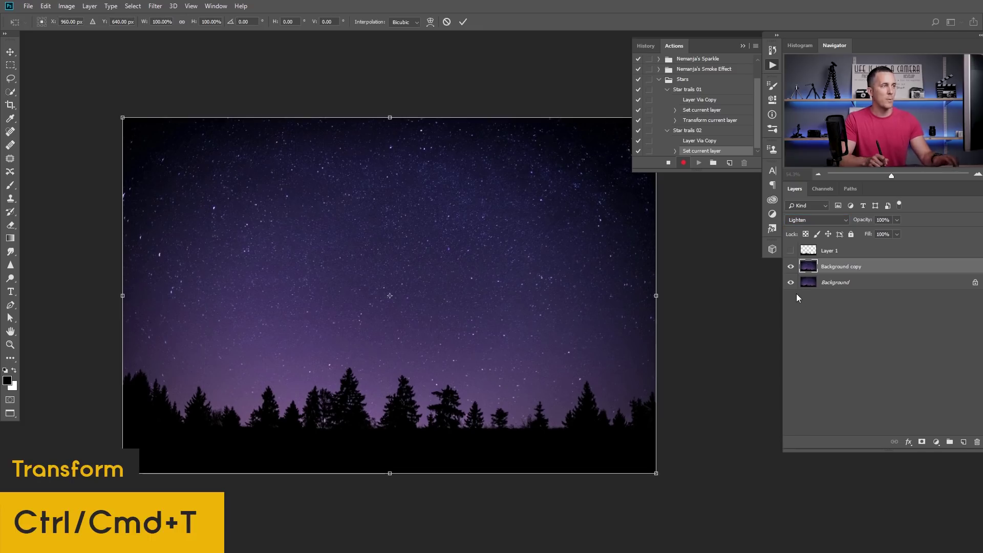
pyautogui.moveTo(395, 297); pyautogui.dragTo(514, 209)
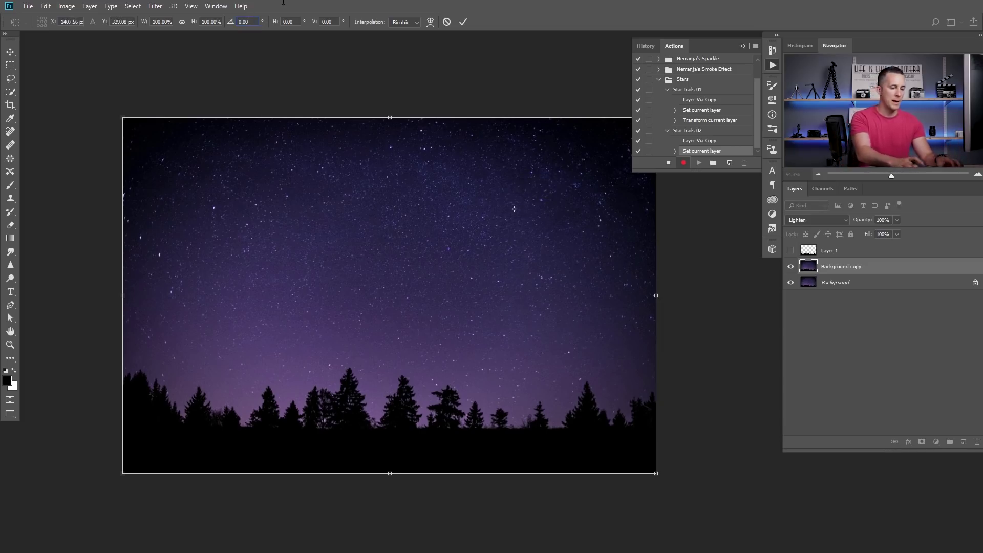
pyautogui.write('0.05')
pyautogui.press('Tab')
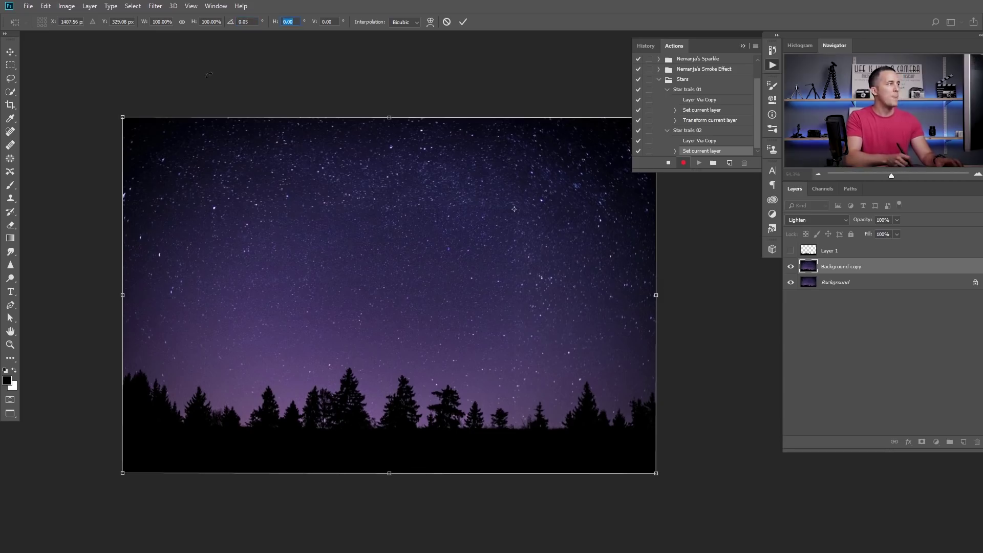
pyautogui.click(182, 22)
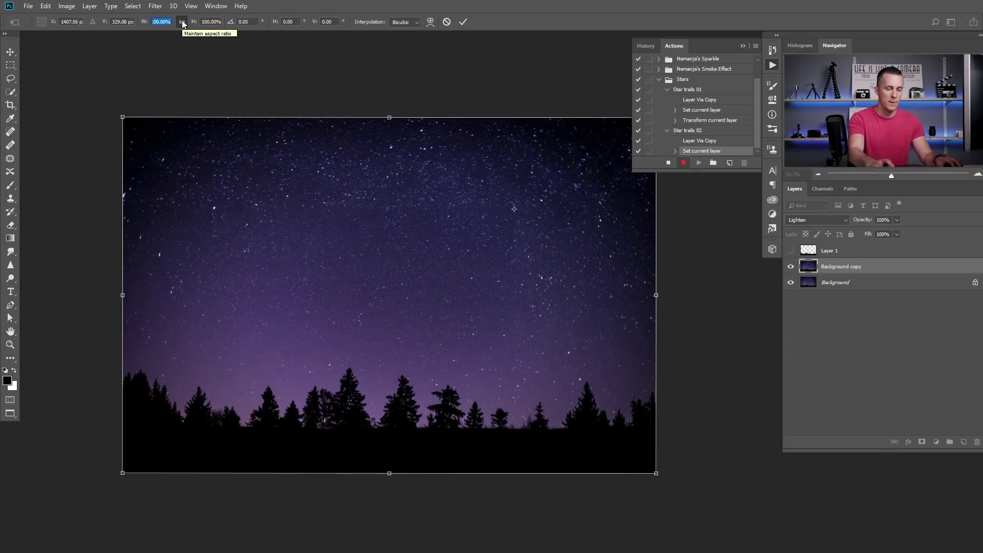
pyautogui.write('99')
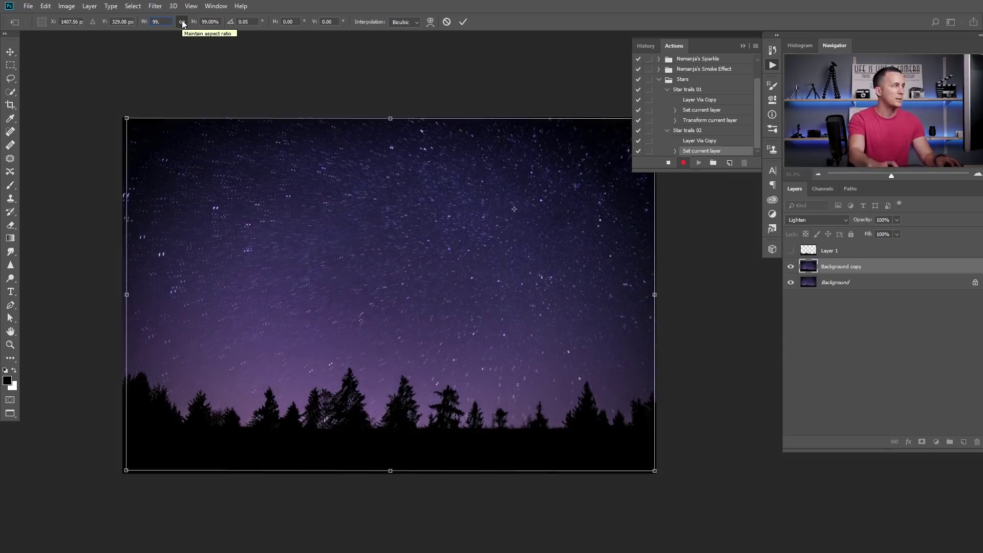
pyautogui.write('.8')
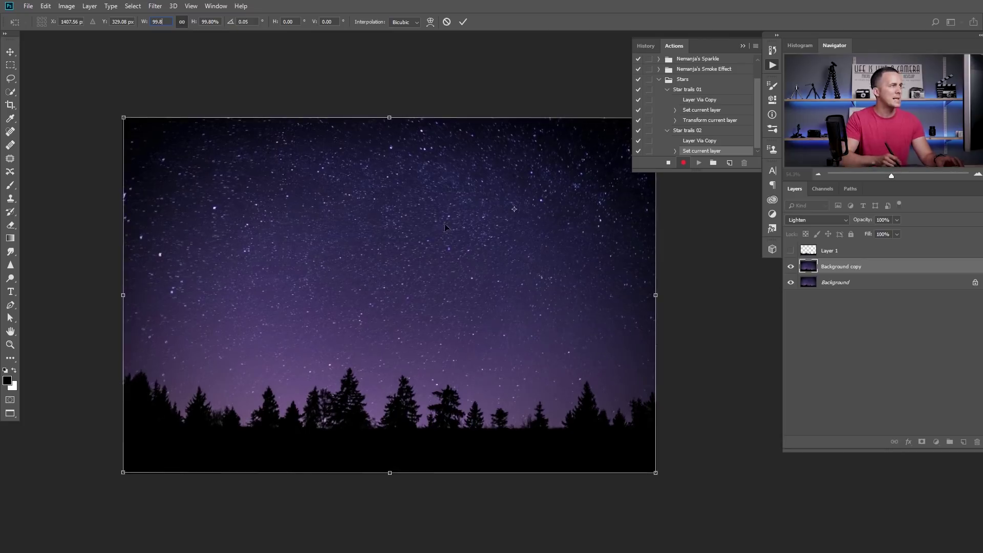
pyautogui.click(463, 22)
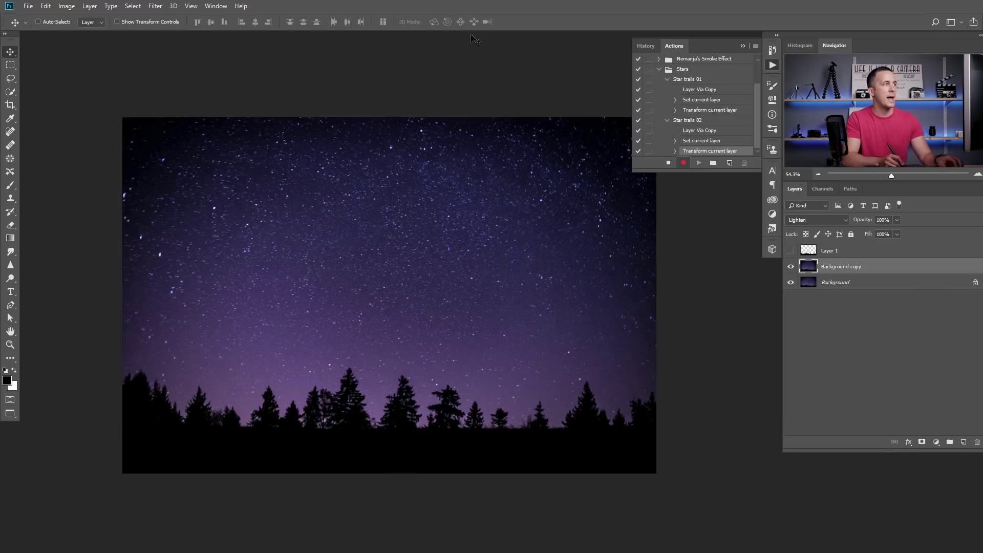
pyautogui.click(667, 161)
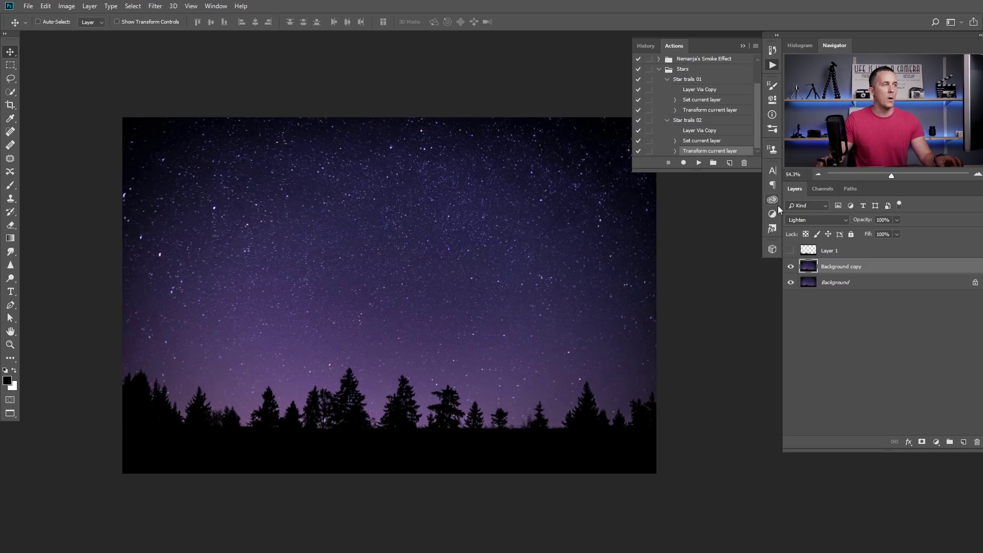
# Step: Play the Star trails 02 action repeatedly to stack Background copies up to 60
pyautogui.click(688, 121)
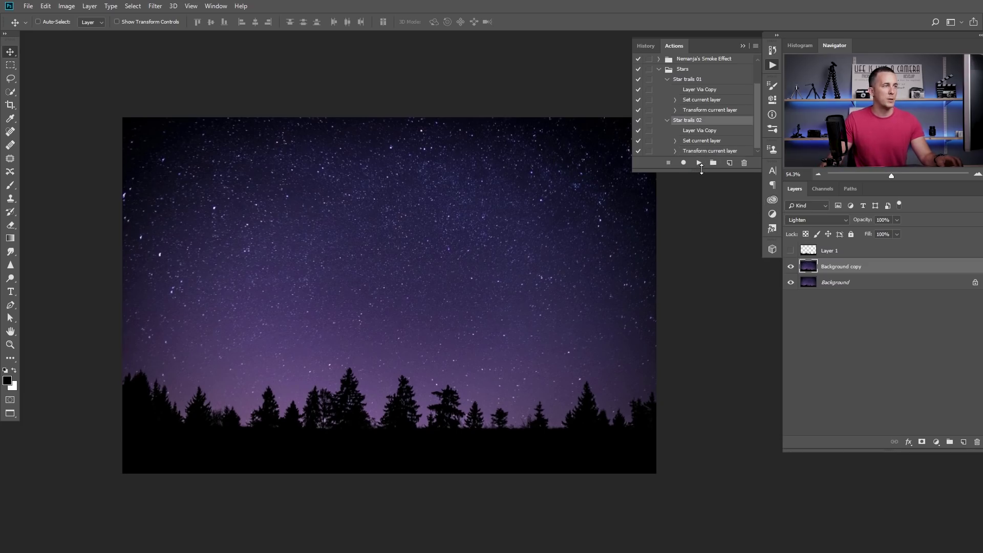
pyautogui.click(699, 164)
pyautogui.click(699, 164)
pyautogui.click(699, 163)
pyautogui.click(699, 163)
pyautogui.click(699, 163)
pyautogui.click(698, 163)
pyautogui.click(699, 163)
pyautogui.click(699, 162)
pyautogui.click(699, 163)
pyautogui.click(699, 163)
pyautogui.click(699, 163)
pyautogui.click(699, 163)
pyautogui.click(699, 163)
pyautogui.click(699, 163)
pyautogui.click(699, 163)
pyautogui.click(699, 163)
pyautogui.click(699, 163)
pyautogui.click(699, 163)
pyautogui.click(699, 162)
pyautogui.click(698, 162)
pyautogui.click(699, 163)
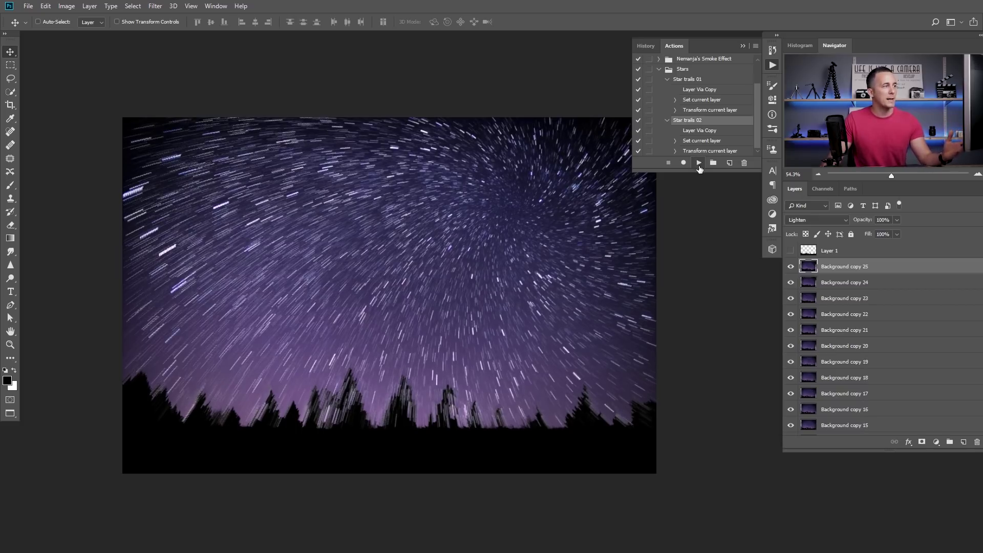
pyautogui.click(699, 162)
pyautogui.click(699, 163)
pyautogui.click(699, 163)
pyautogui.click(698, 163)
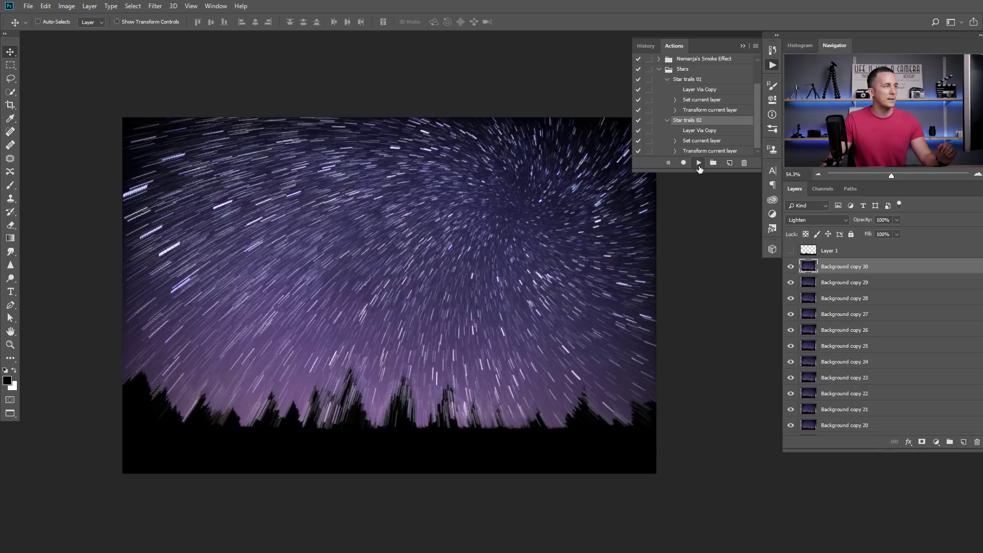
pyautogui.click(698, 162)
pyautogui.click(699, 163)
pyautogui.click(699, 162)
pyautogui.click(699, 163)
pyautogui.click(698, 163)
pyautogui.click(699, 163)
pyautogui.click(698, 163)
pyautogui.click(699, 163)
pyautogui.click(698, 162)
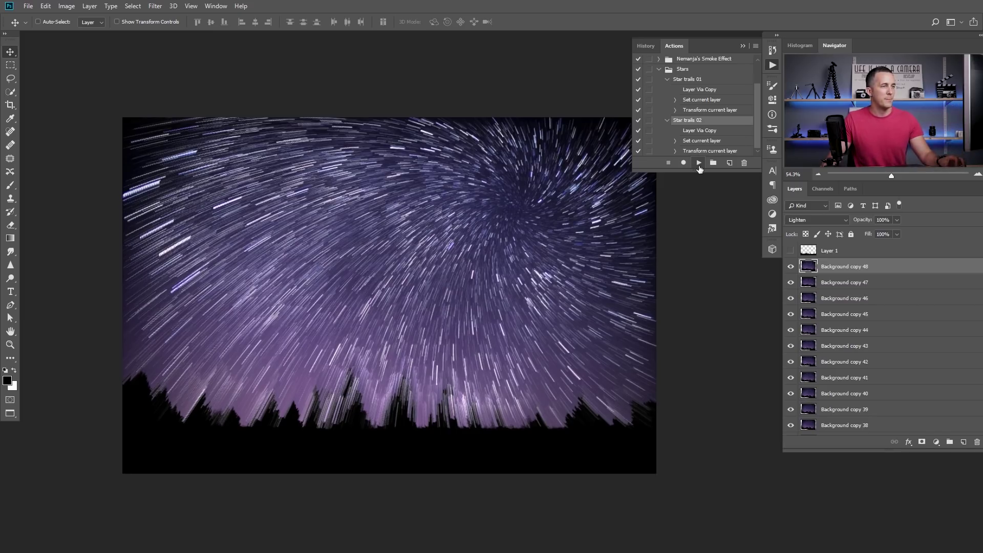
pyautogui.click(698, 163)
pyautogui.click(699, 162)
pyautogui.click(699, 163)
pyautogui.click(699, 163)
pyautogui.click(698, 163)
pyautogui.click(699, 163)
pyautogui.click(699, 163)
pyautogui.click(699, 163)
pyautogui.click(699, 162)
pyautogui.click(698, 162)
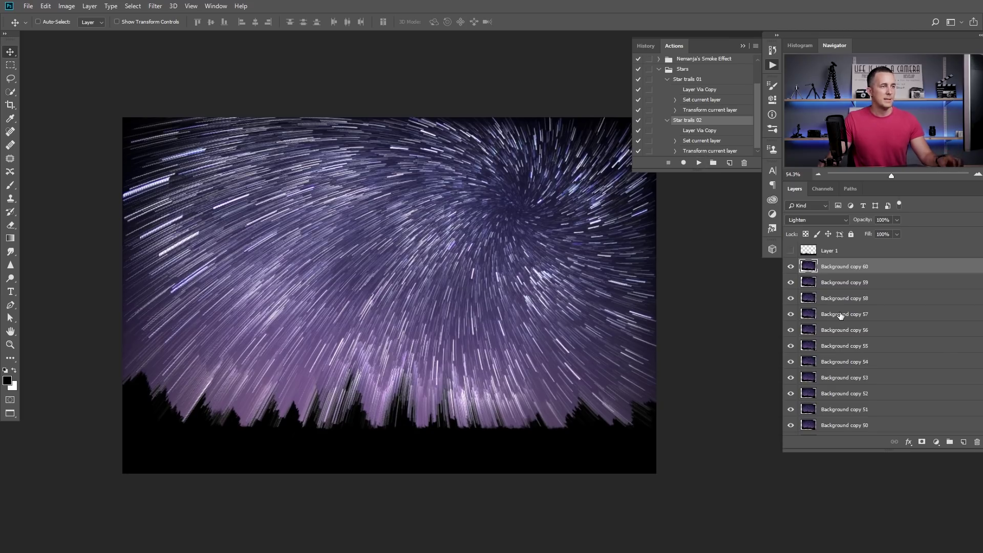
# Step: Select all the stacked Background copy layers in the Layers panel
pyautogui.scroll(-1, 840, 316)
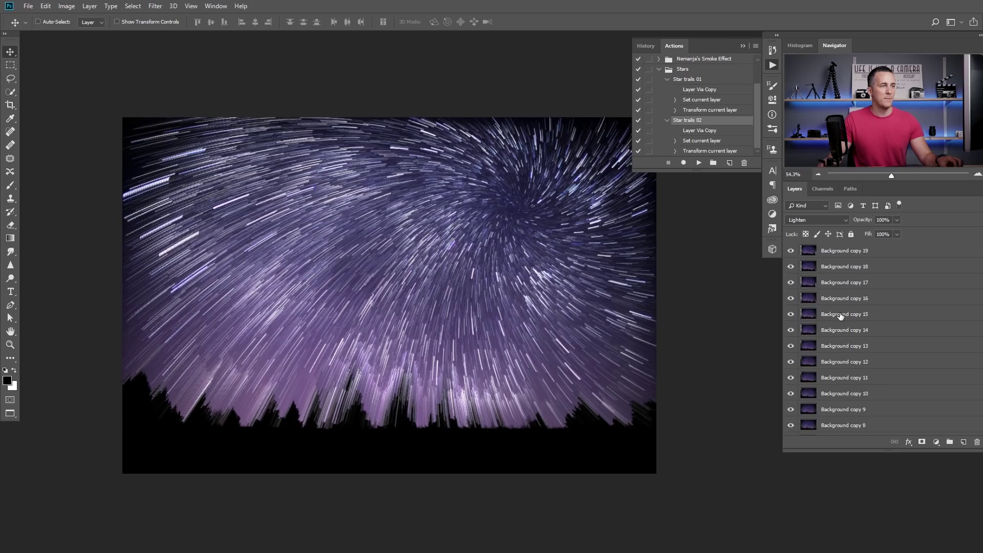
pyautogui.scroll(-1, 840, 316)
pyautogui.keyDown('shift'); pyautogui.click(843, 414); pyautogui.keyUp('shift')
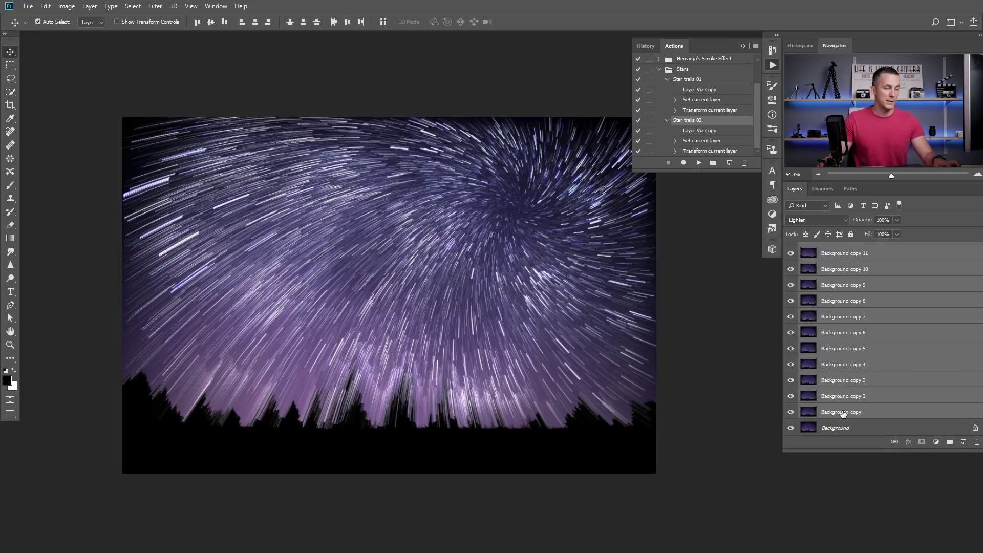
# Step: Merge the selected copies into one layer and make the tree silhouette Layer 1 visible
pyautogui.hotkey('ctrl', 'e')
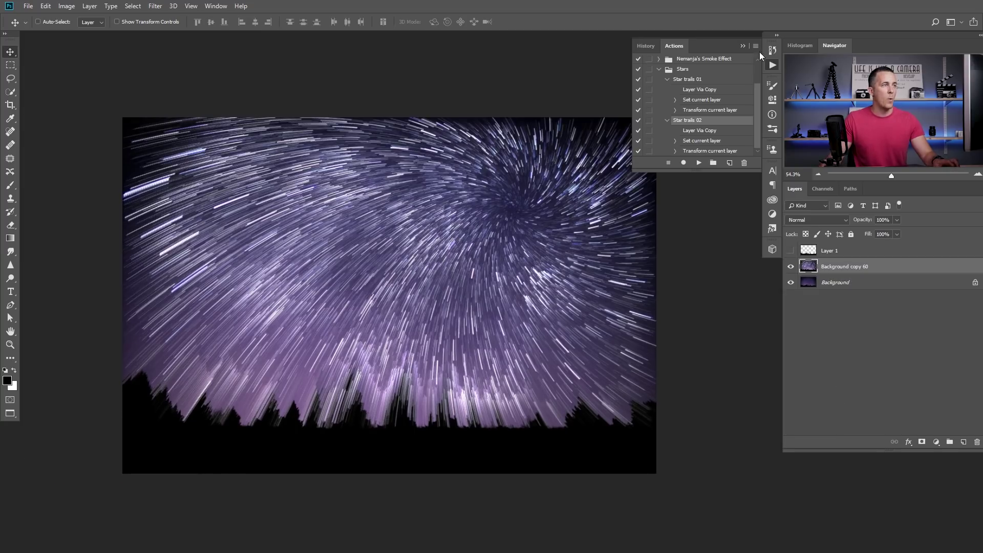
pyautogui.click(746, 47)
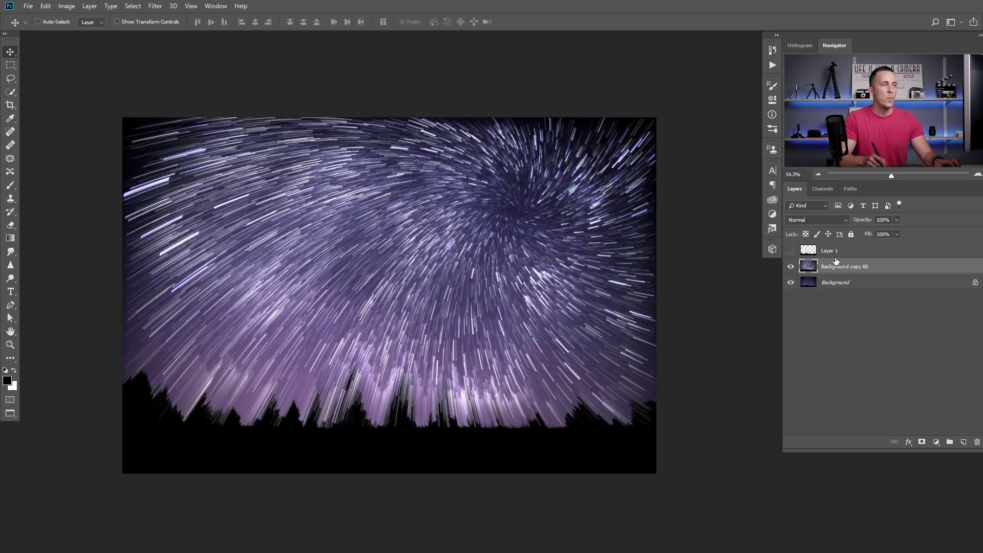
pyautogui.click(790, 250)
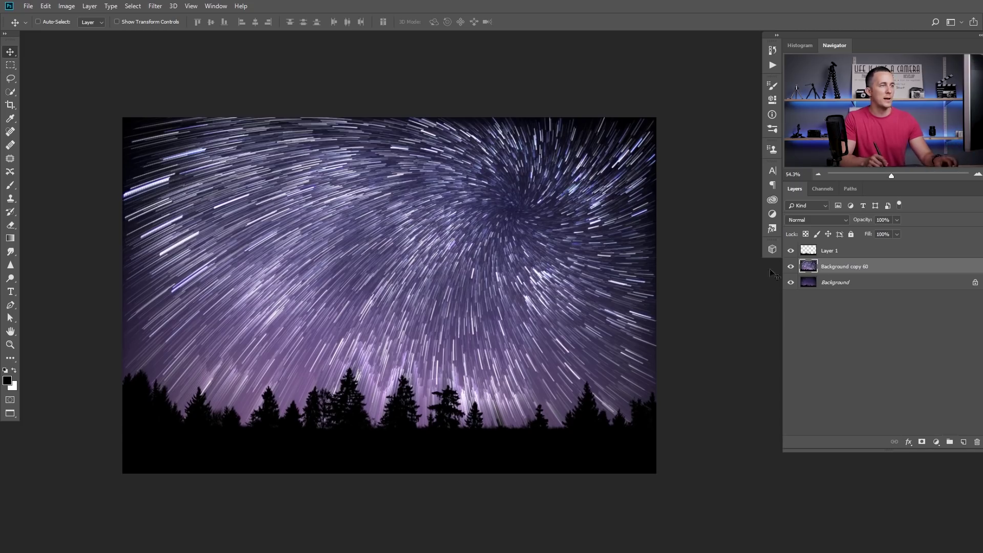
# Step: Enlarge the merged trail layer to about 103.76%
pyautogui.hotkey('ctrl', 't')
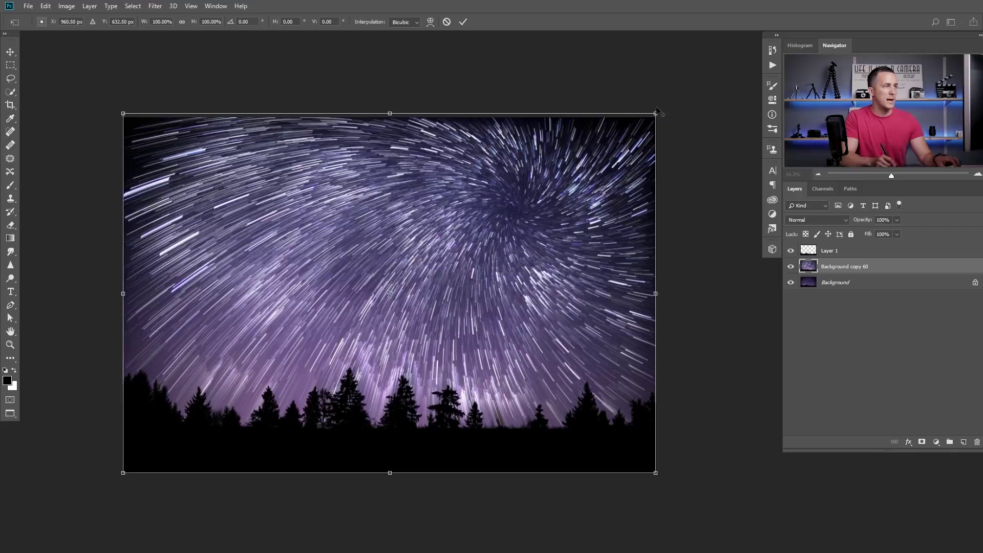
pyautogui.moveTo(660, 109); pyautogui.dragTo(666, 107)
pyautogui.press('Return')
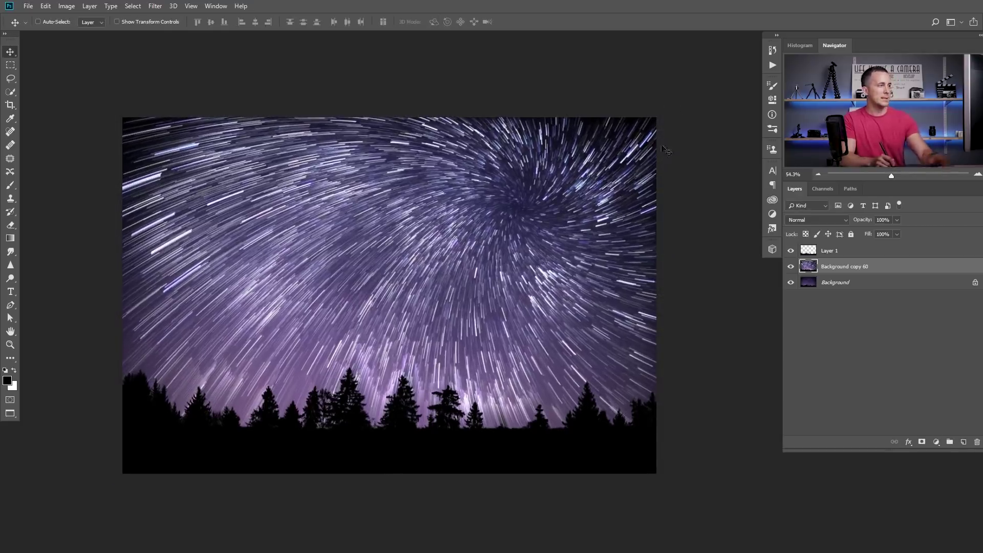
# Step: Stamp all visible layers into a new layer, then lower Dehaze, darken shadows and blacks, and raise contrast in Camera Raw
pyautogui.click(812, 254)
pyautogui.hotkey('ctrl', 'alt', 'shift', 'e')
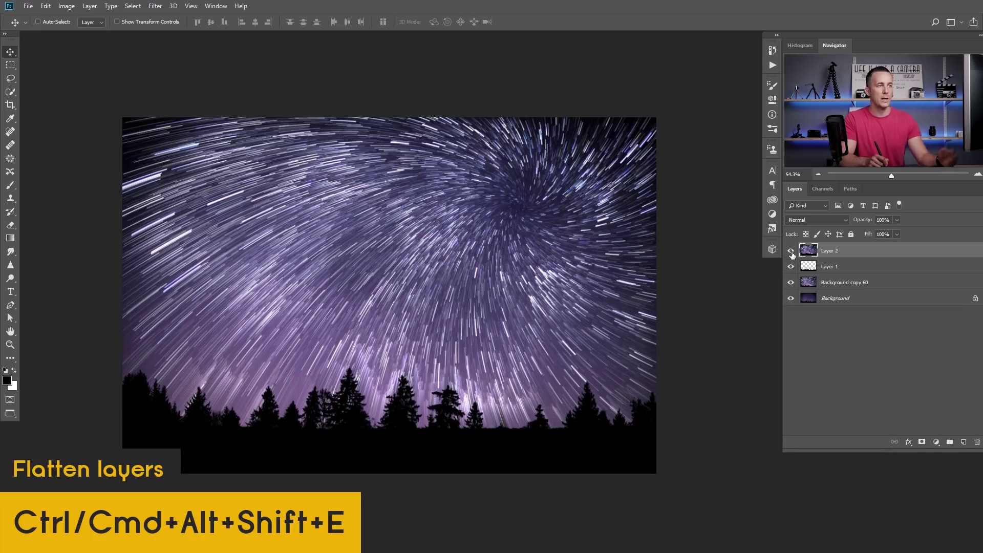
pyautogui.click(155, 6)
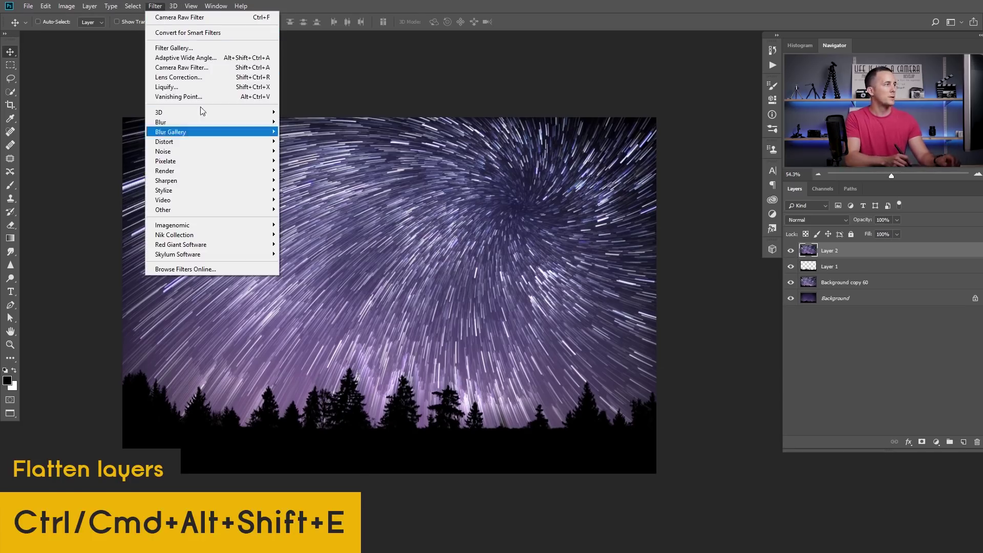
pyautogui.click(195, 66)
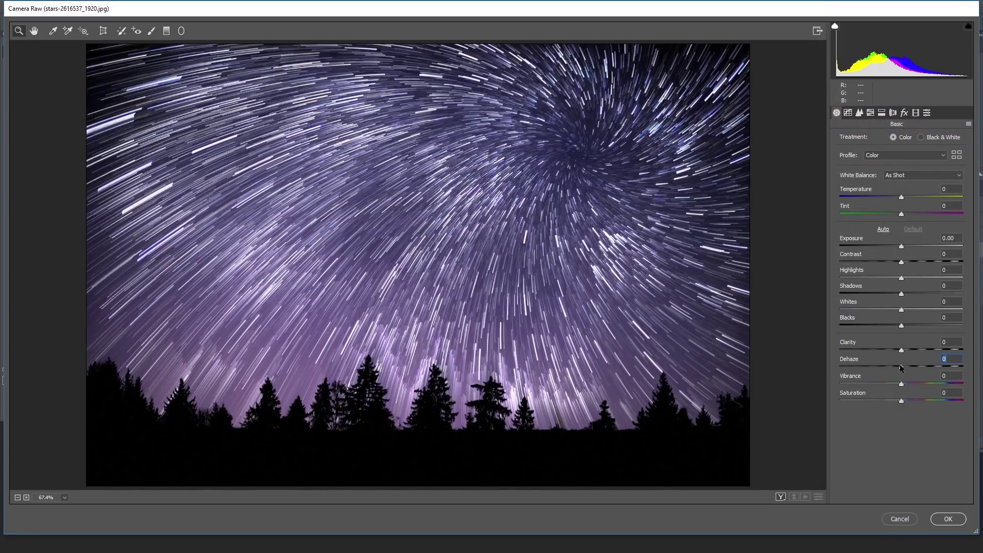
pyautogui.moveTo(900, 367); pyautogui.dragTo(888, 365)
pyautogui.moveTo(902, 295); pyautogui.dragTo(892, 327)
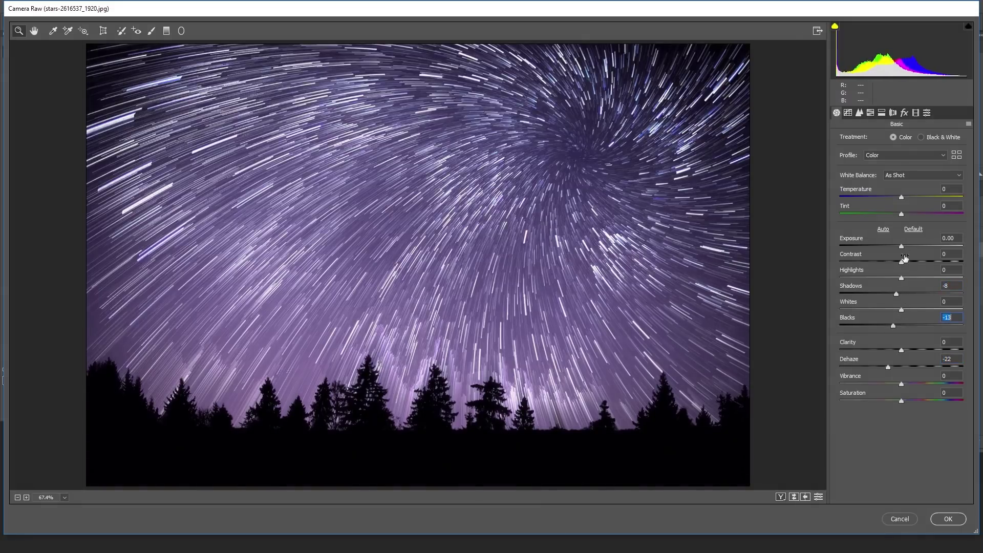
pyautogui.moveTo(902, 264); pyautogui.dragTo(914, 265)
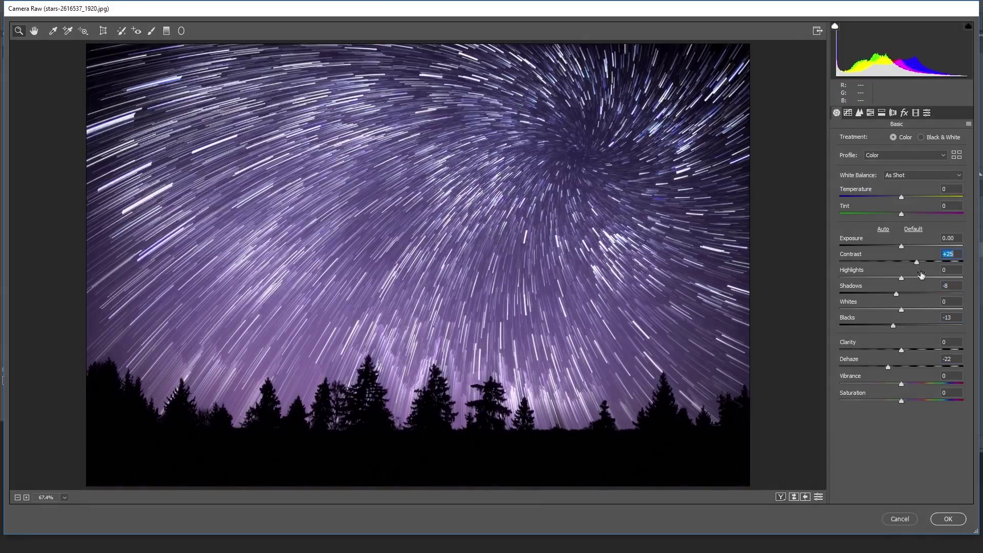
# Step: Add a corner vignette, split-tone shadows blue (saturation 19) and highlights hue 87, cool the white balance, and apply
pyautogui.click(904, 113)
pyautogui.moveTo(896, 244); pyautogui.dragTo(894, 245)
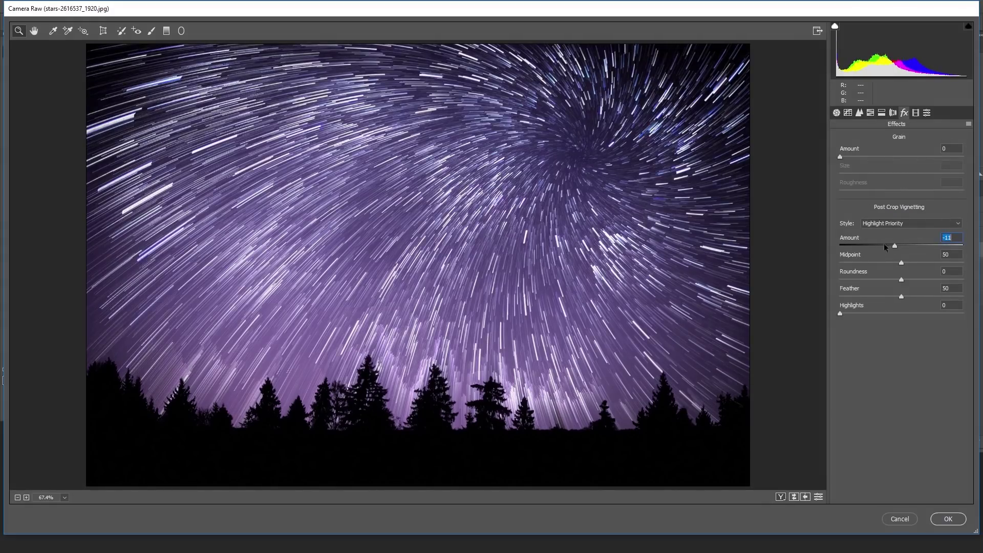
pyautogui.click(859, 113)
pyautogui.click(881, 114)
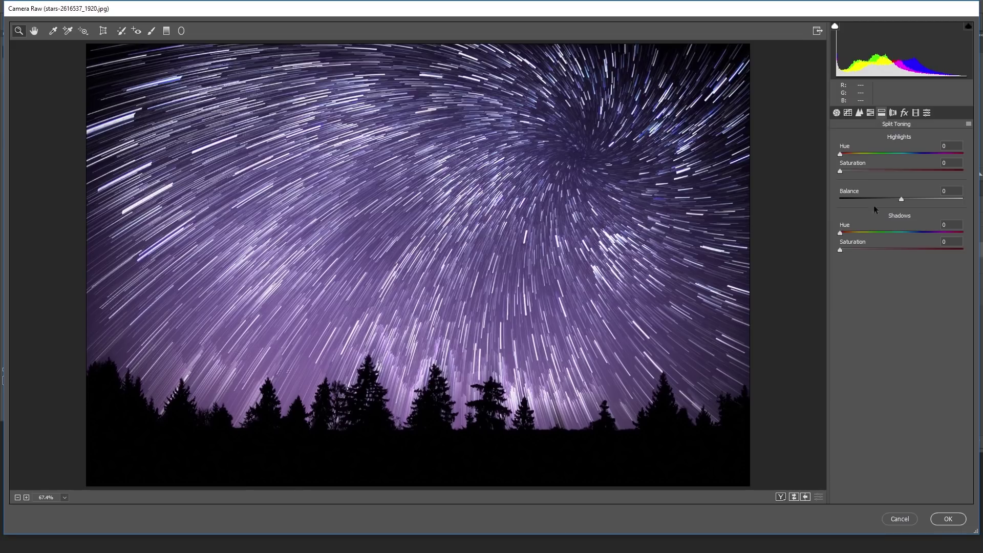
pyautogui.click(910, 233)
pyautogui.moveTo(840, 250); pyautogui.dragTo(863, 251)
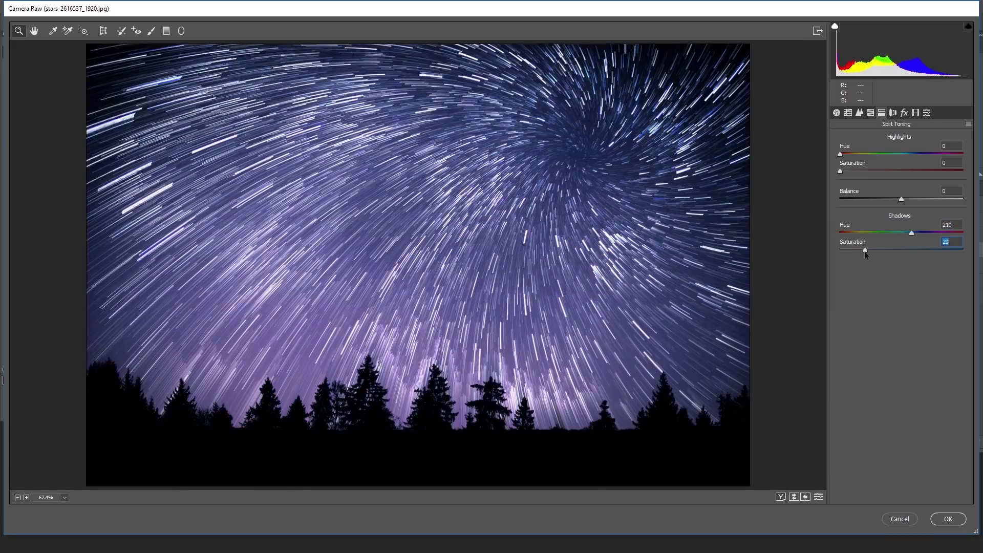
pyautogui.click(869, 154)
pyautogui.moveTo(853, 172); pyautogui.dragTo(856, 173)
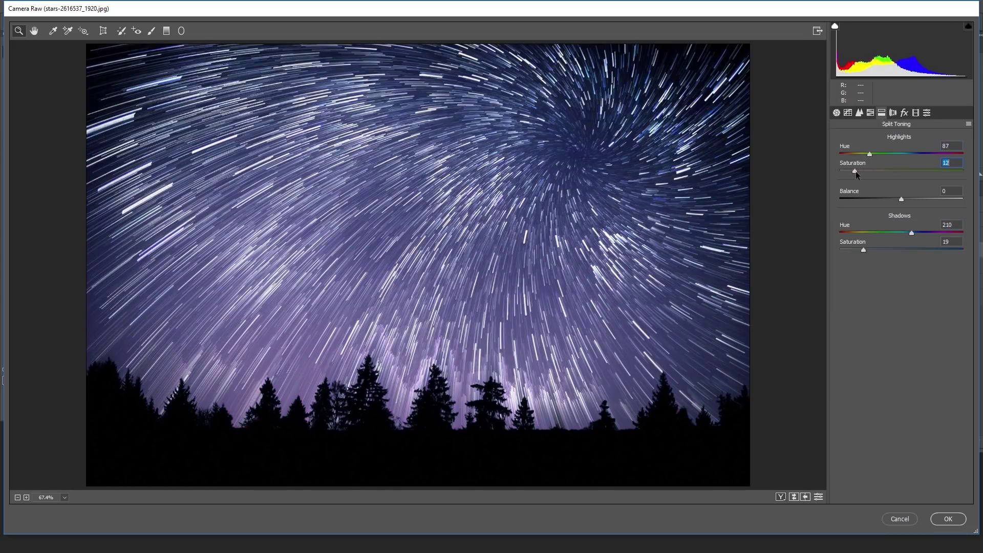
pyautogui.click(836, 113)
pyautogui.moveTo(901, 198); pyautogui.dragTo(898, 198)
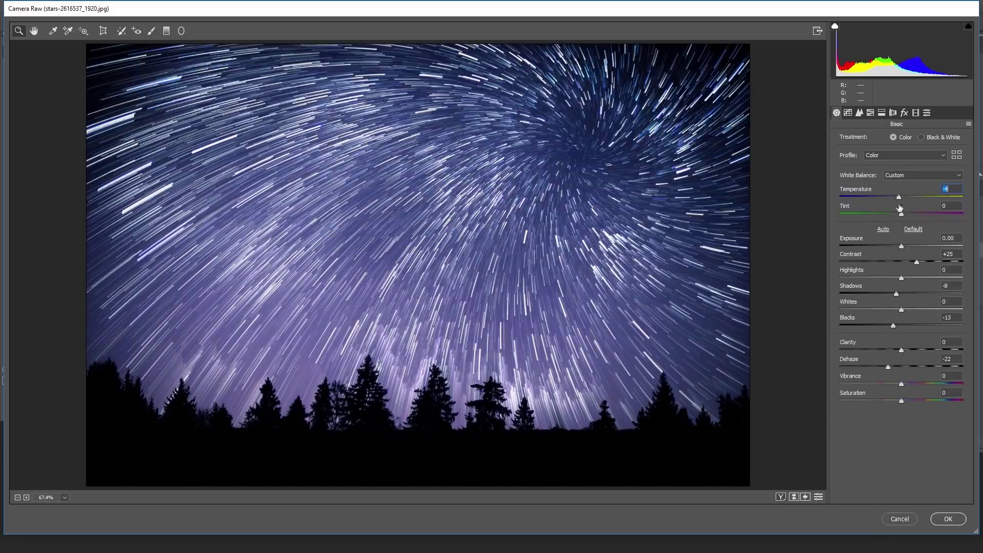
pyautogui.click(948, 518)
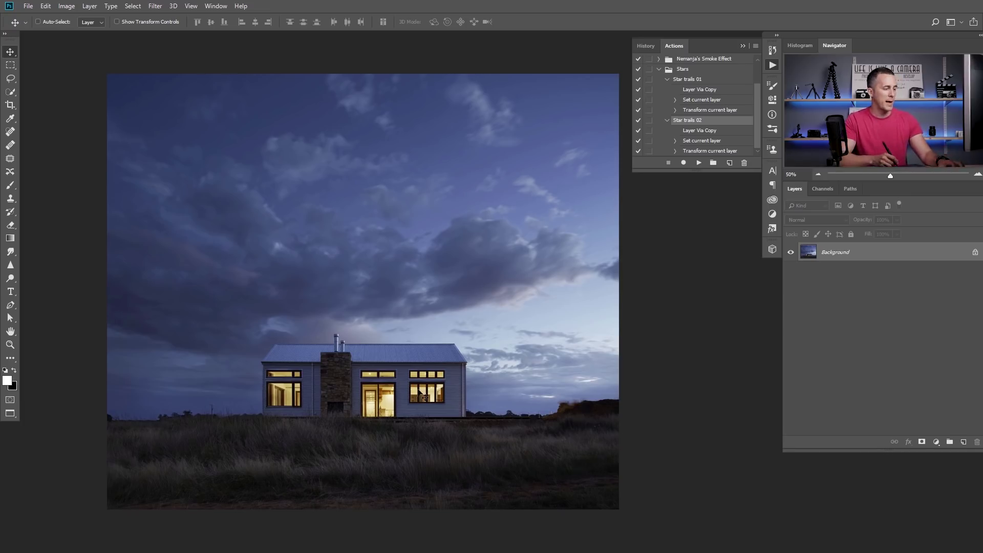
# Step: Quick-select the grass, house, chimney and door, and copy them onto a new Layer 1
pyautogui.press('w')
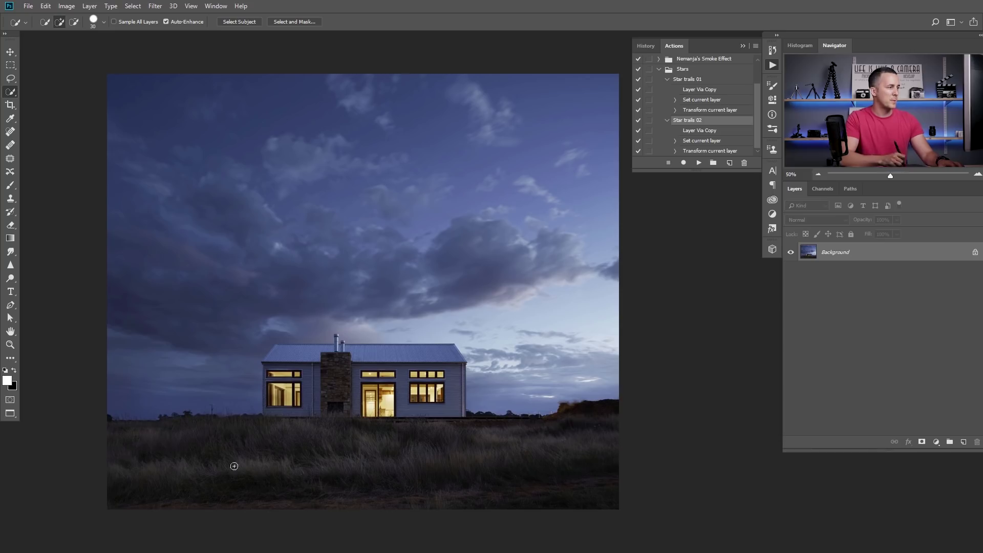
pyautogui.moveTo(318, 465)
pyautogui.mouseDown()
pyautogui.moveTo(616, 489)
pyautogui.moveTo(522, 472)
pyautogui.moveTo(303, 384)
pyautogui.moveTo(280, 396)
pyautogui.moveTo(281, 371)
pyautogui.moveTo(296, 359)
pyautogui.moveTo(344, 366)
pyautogui.moveTo(366, 354)
pyautogui.mouseUp()
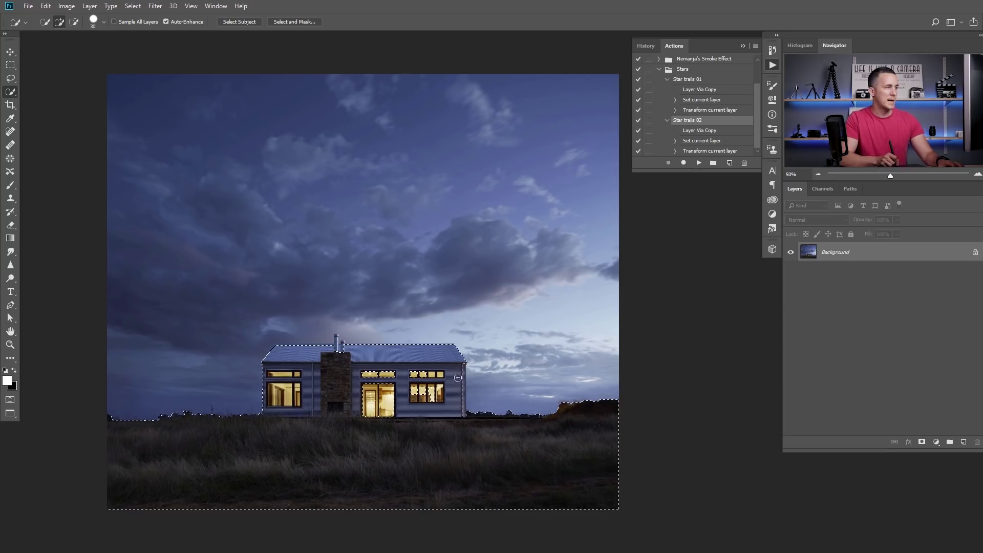
pyautogui.click(338, 348)
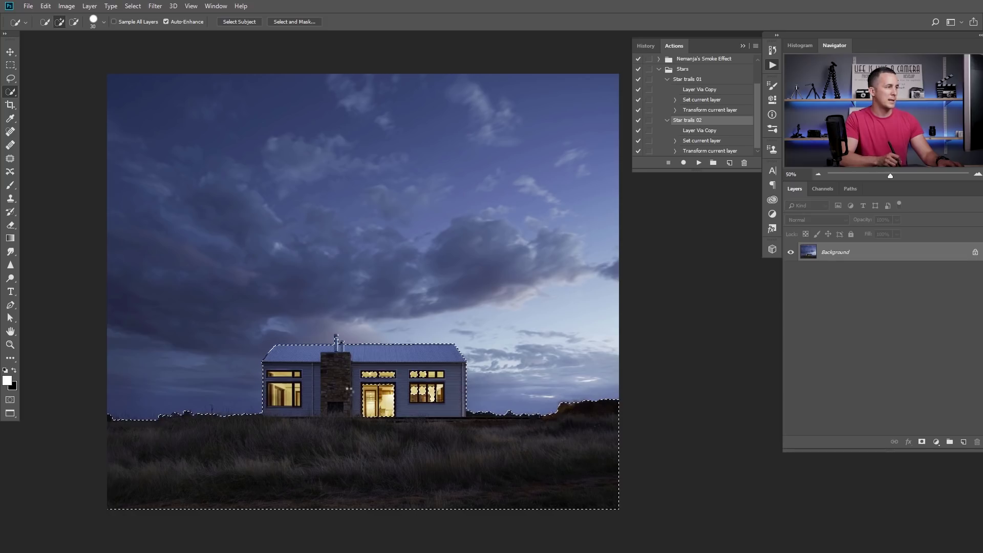
pyautogui.click(378, 399)
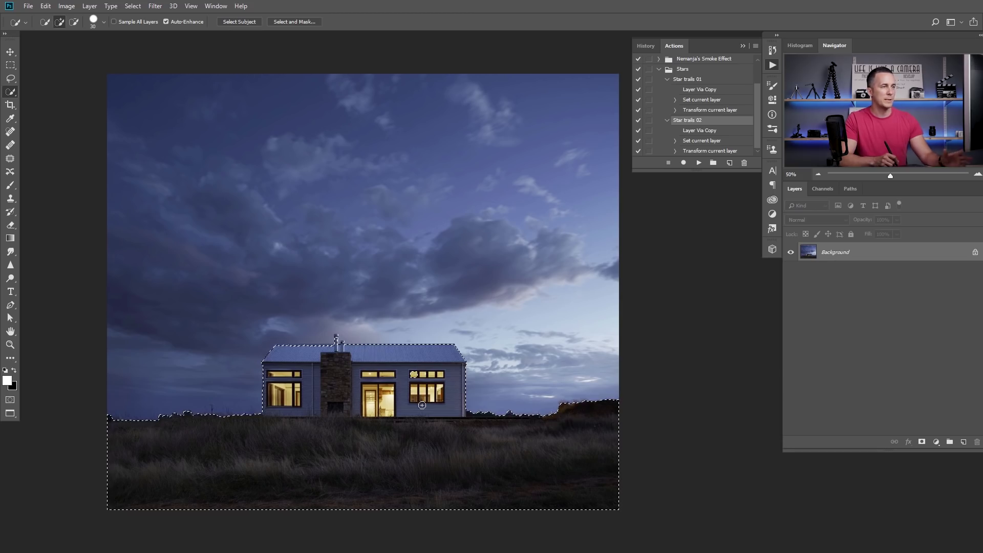
pyautogui.hotkey('ctrl', 'j')
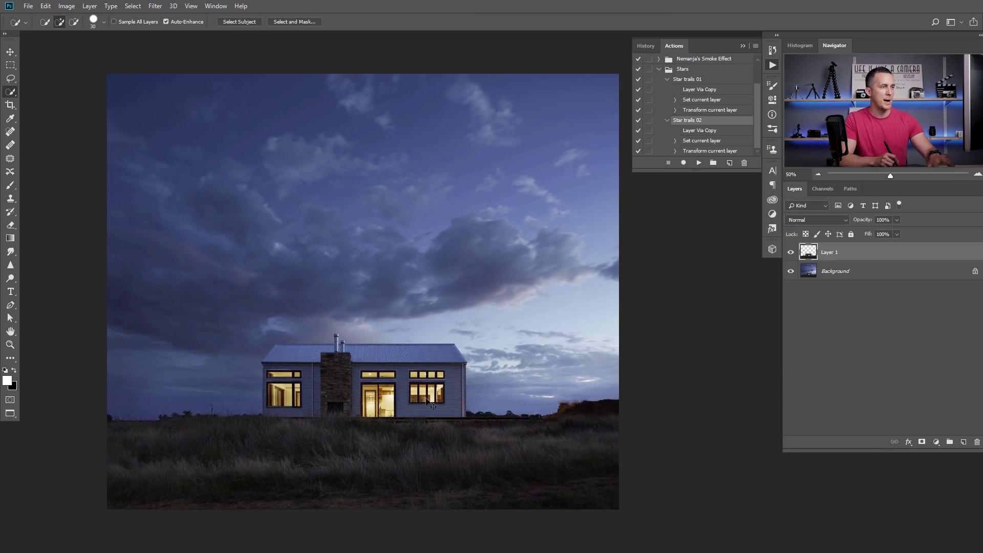
pyautogui.keyDown('alt'); pyautogui.click(791, 252); pyautogui.keyUp('alt')
pyautogui.keyDown('alt'); pyautogui.click(790, 252); pyautogui.keyUp('alt')
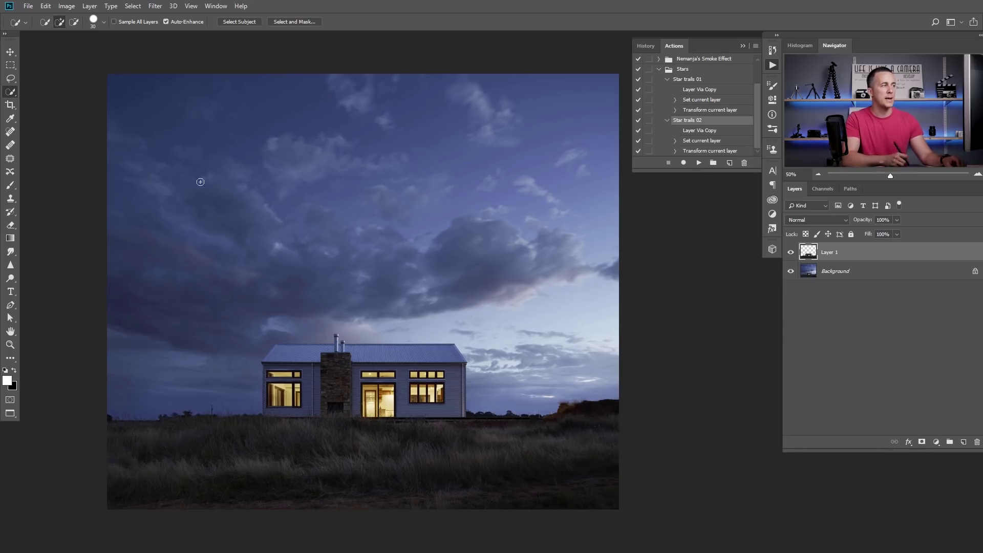
# Step: Copy the starry-sky photo and paste it into the house file above the Background layer
pyautogui.hotkey('ctrl', 'Tab')
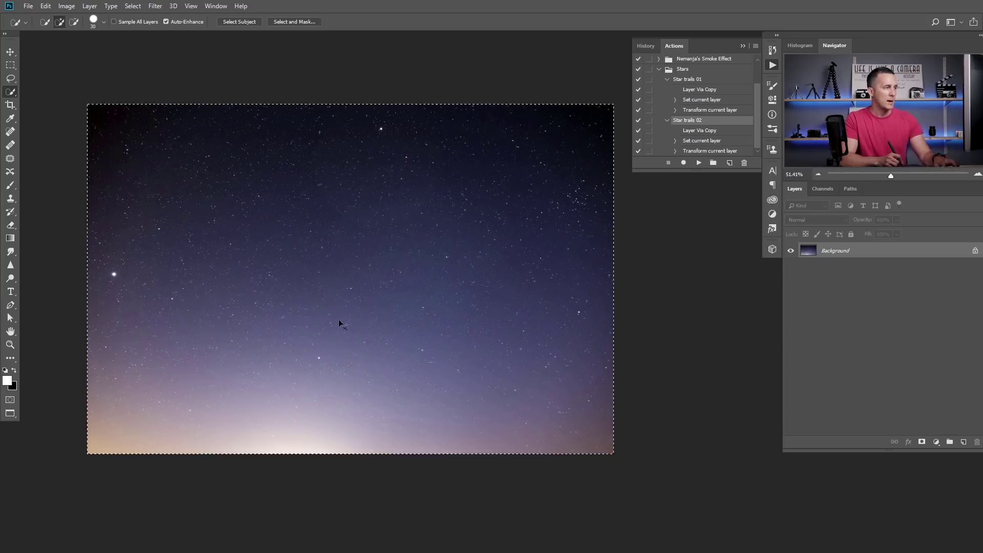
pyautogui.hotkey('ctrl', 'Tab')
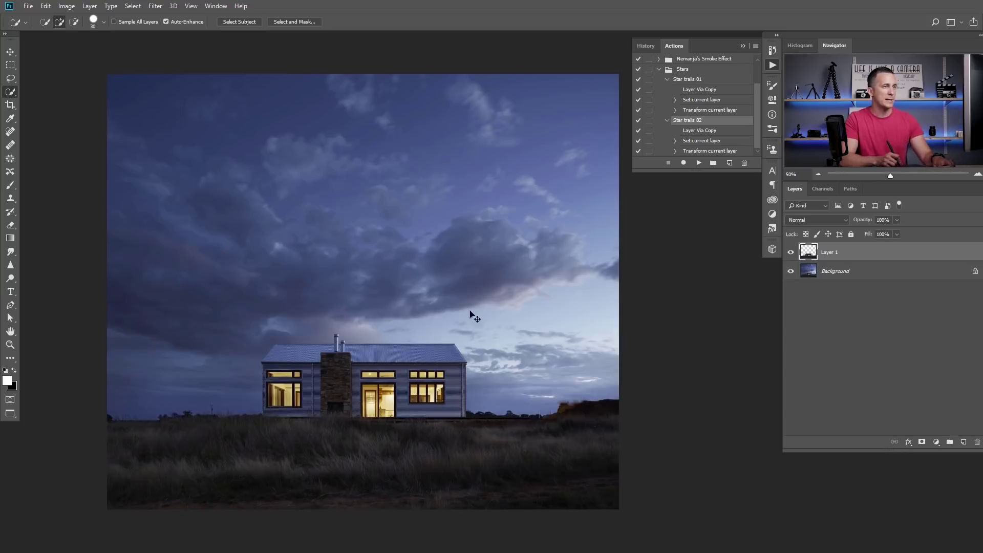
pyautogui.click(809, 276)
pyautogui.hotkey('ctrl', 'v')
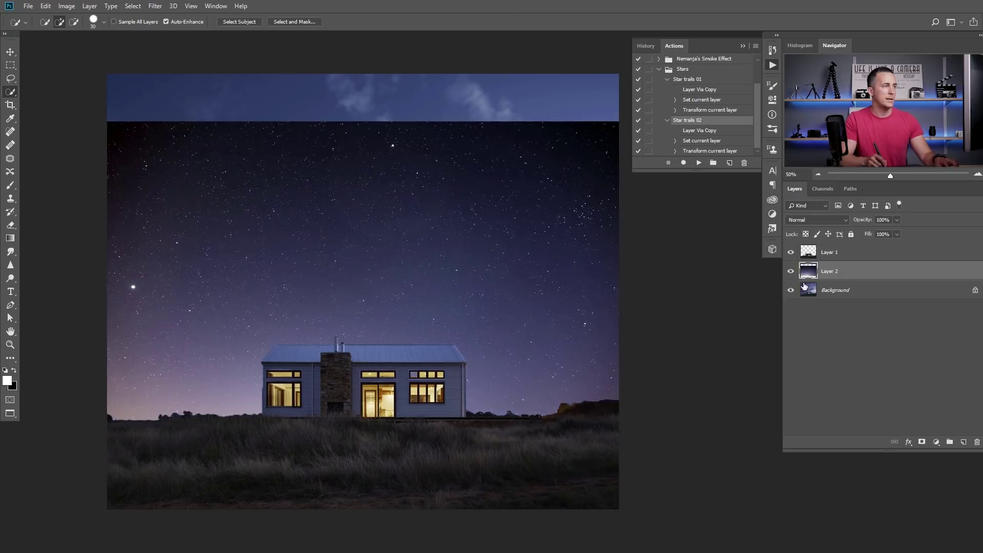
# Step: Move the starry sky to the top edge and stretch it down to the horizon
pyautogui.press('v')
pyautogui.moveTo(418, 278); pyautogui.dragTo(419, 230)
pyautogui.hotkey('ctrl', 't')
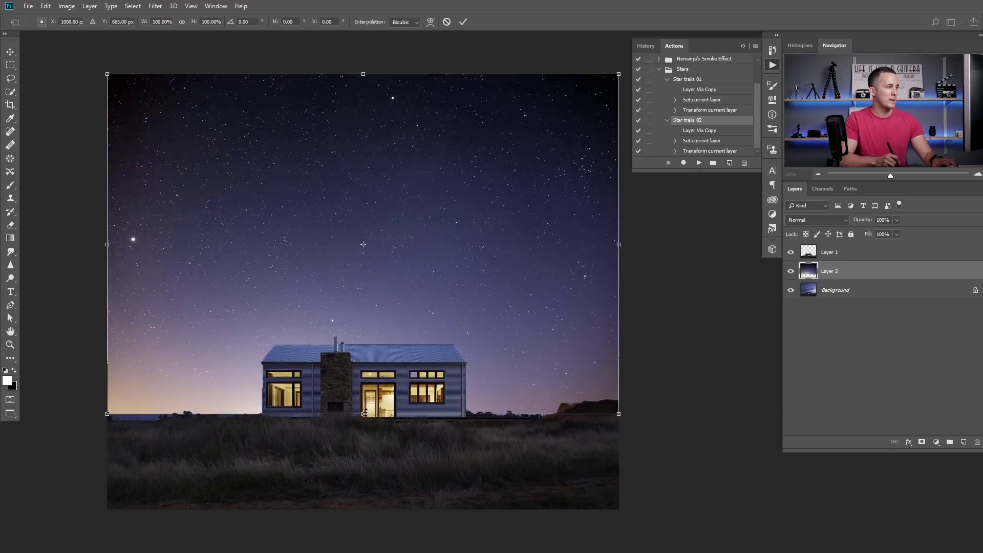
pyautogui.moveTo(363, 412); pyautogui.dragTo(370, 441)
pyautogui.press('Return')
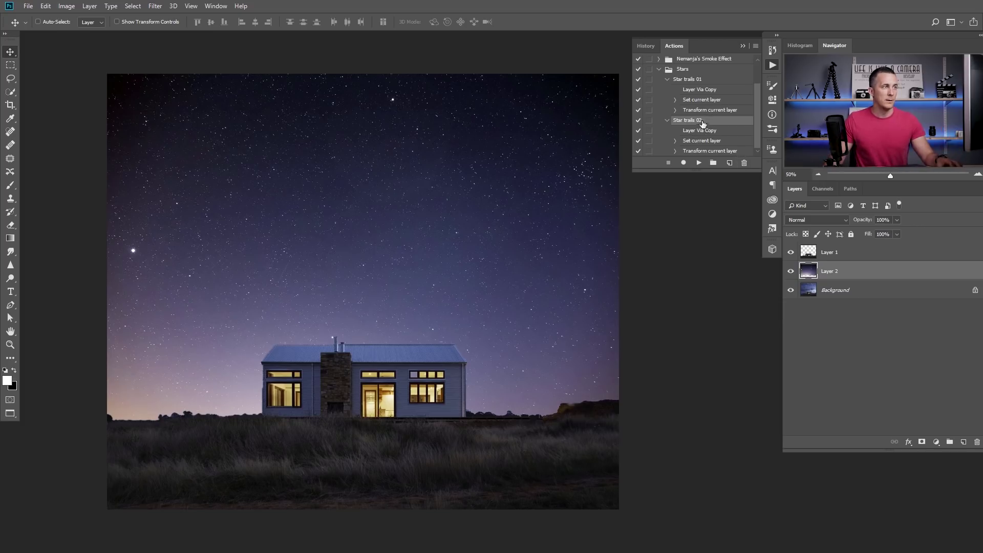
# Step: Play the Star trails 02 action repeatedly until Layer 2 copies reach copy 39
pyautogui.click(699, 163)
pyautogui.click(699, 163)
pyautogui.click(699, 163)
pyautogui.click(699, 164)
pyautogui.click(699, 164)
pyautogui.click(699, 164)
pyautogui.click(699, 163)
pyautogui.click(699, 164)
pyautogui.click(699, 164)
pyautogui.click(699, 164)
pyautogui.click(698, 163)
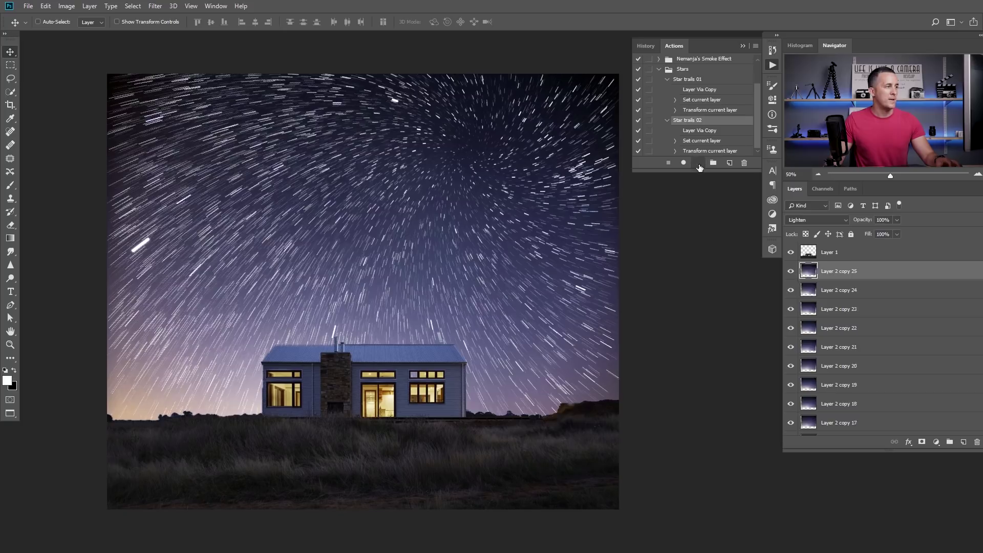
pyautogui.click(699, 164)
pyautogui.click(699, 164)
pyautogui.click(699, 164)
pyautogui.click(698, 164)
pyautogui.click(699, 163)
pyautogui.click(699, 163)
pyautogui.click(698, 163)
pyautogui.click(698, 164)
pyautogui.click(700, 165)
pyautogui.click(699, 164)
pyautogui.click(699, 164)
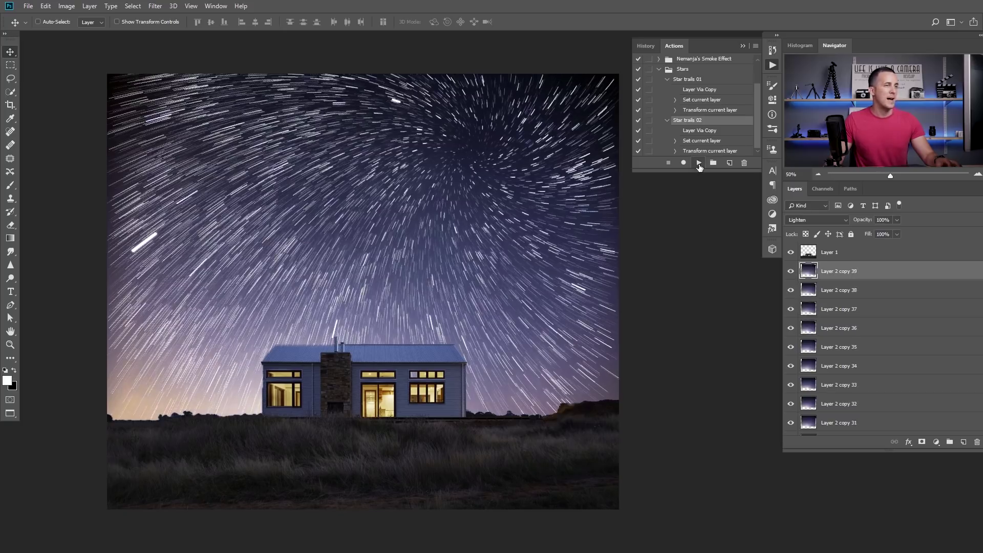
pyautogui.click(699, 164)
pyautogui.click(742, 47)
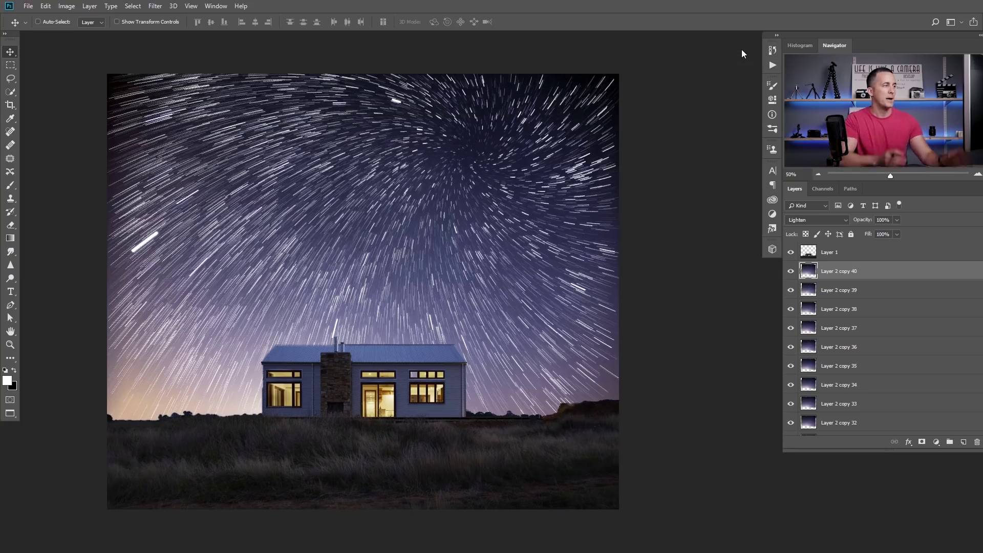